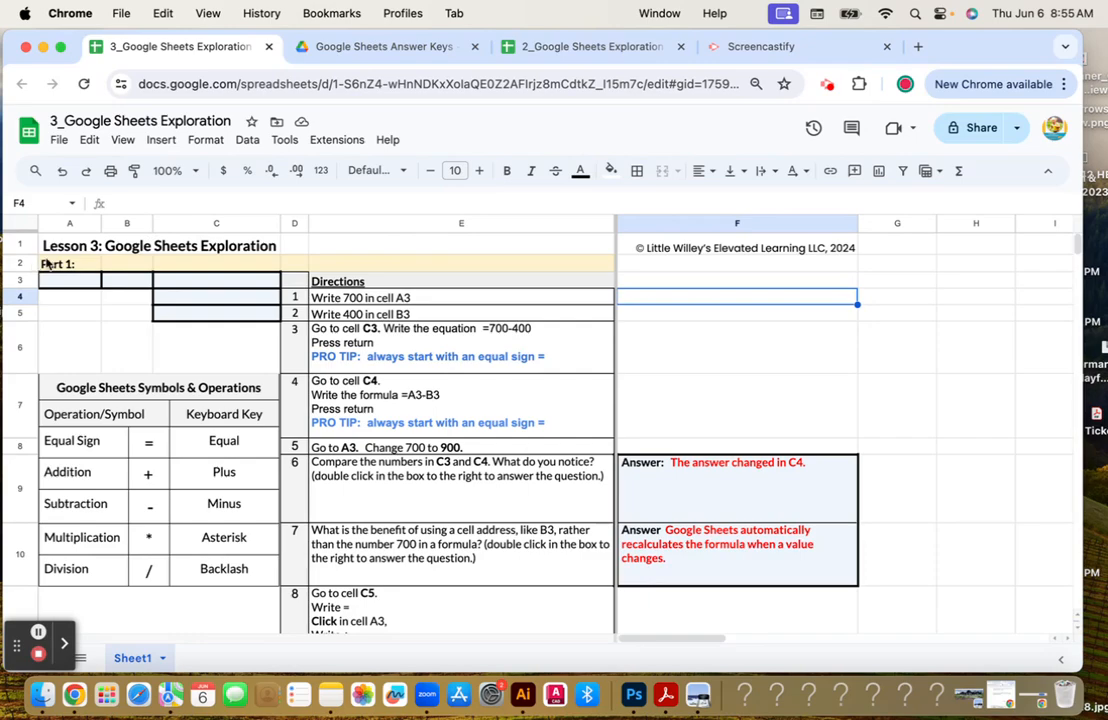
Review the worksheet directions listed in column E
click(429, 226)
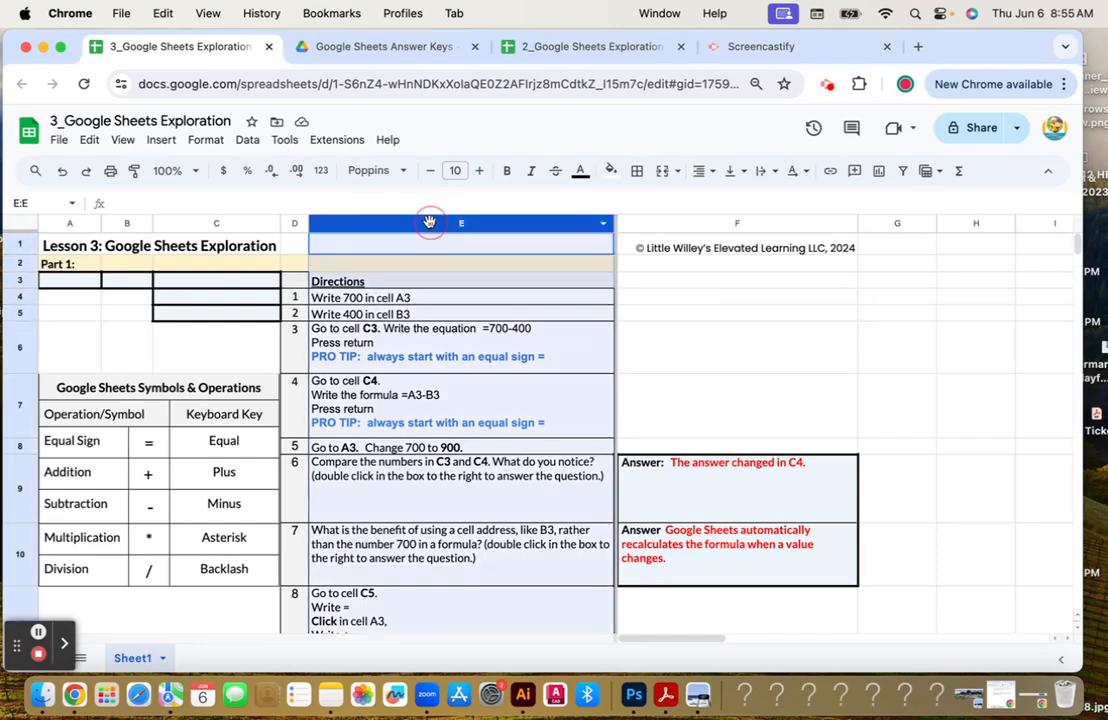
click(22, 347)
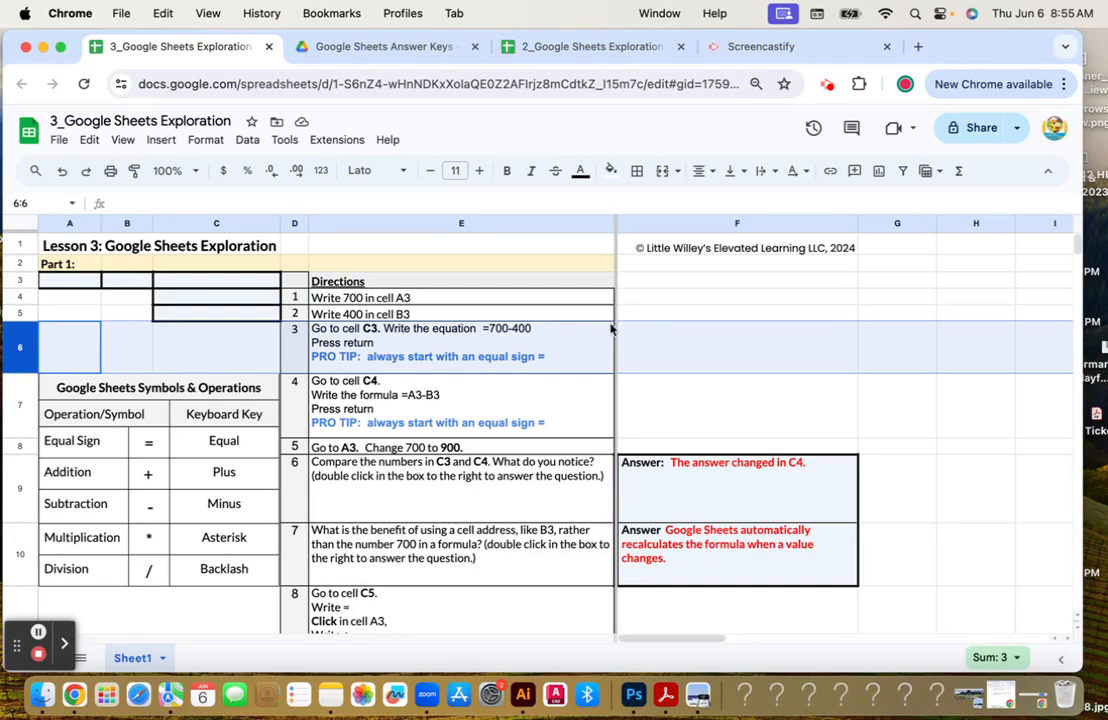
click(590, 310)
click(575, 246)
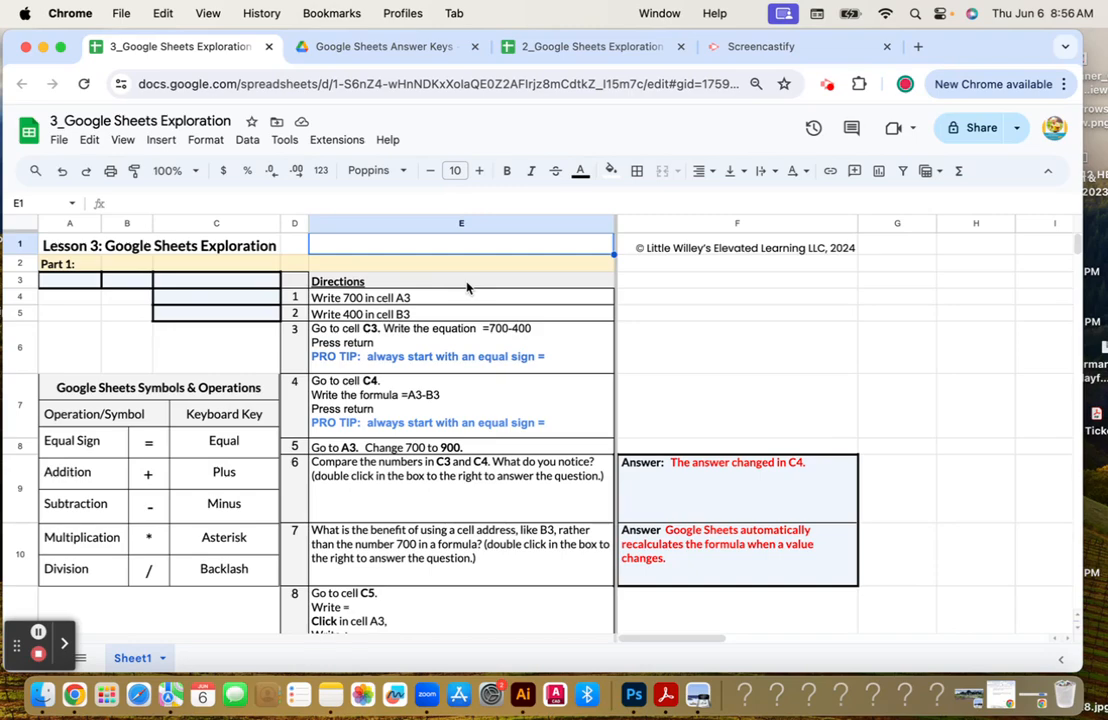
scroll(314, 440, down, 2)
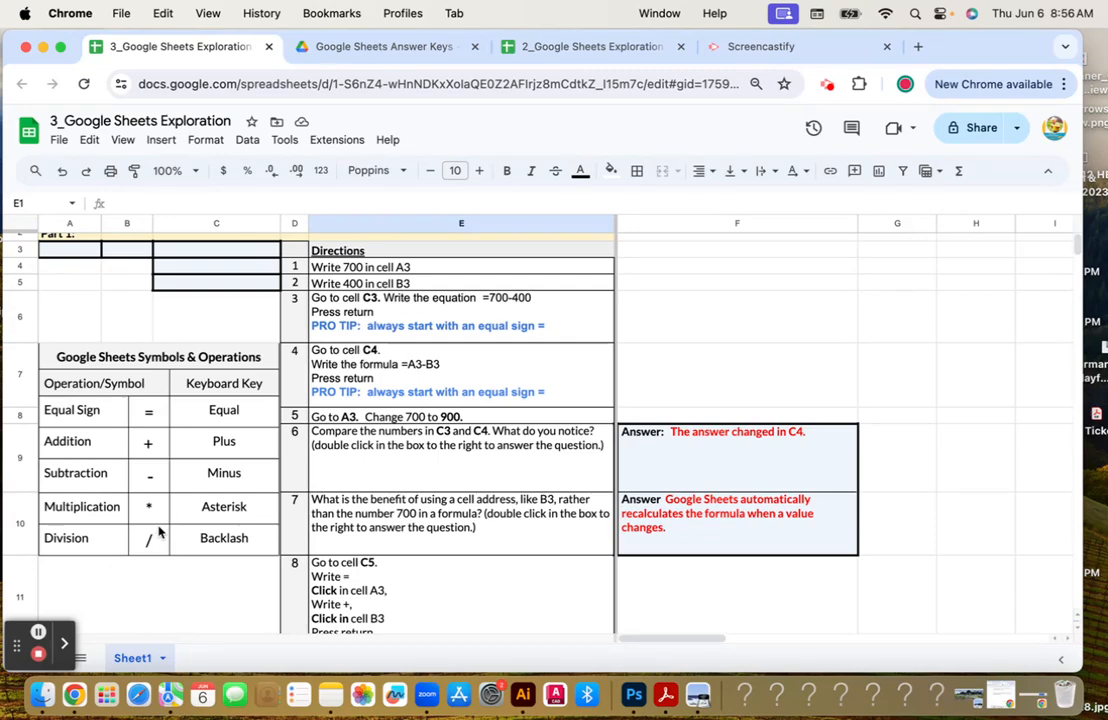
scroll(480, 434, up, 1)
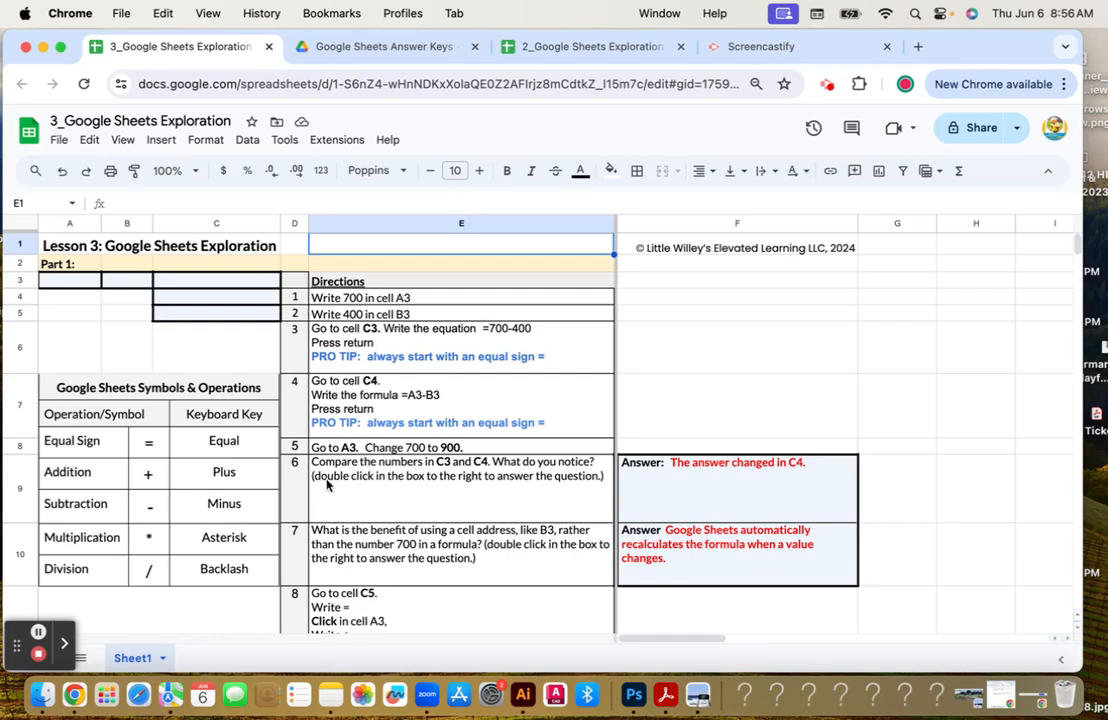
Enter 700 in A3 and 400 in B3
click(62, 280)
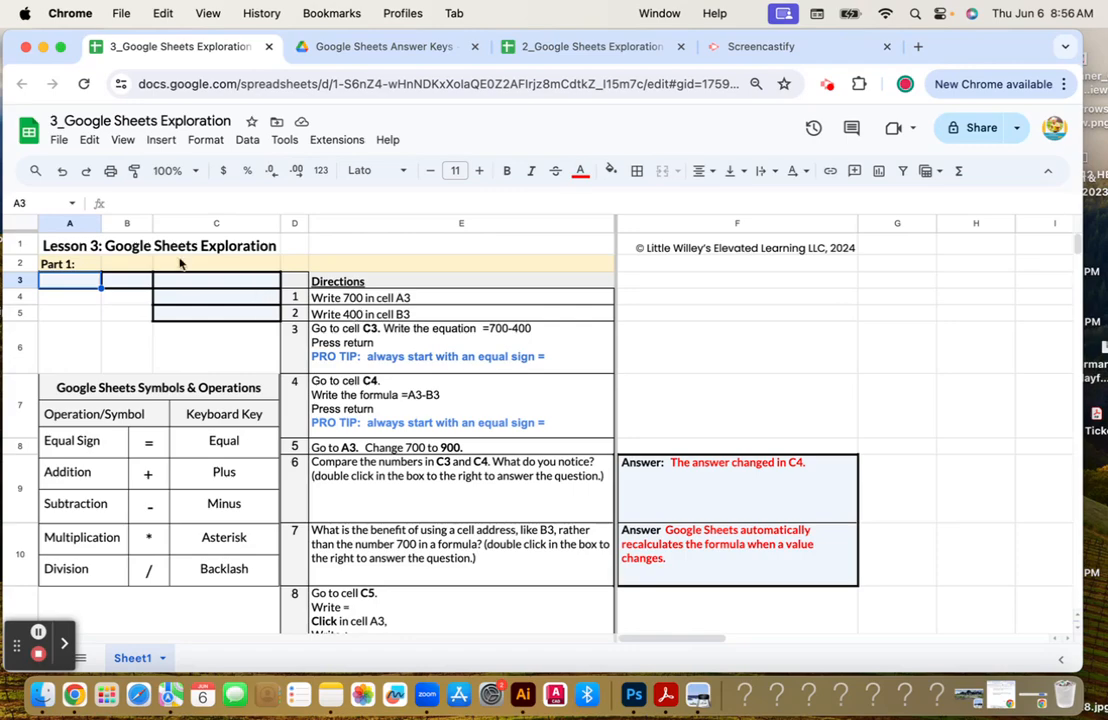
click(68, 223)
click(18, 286)
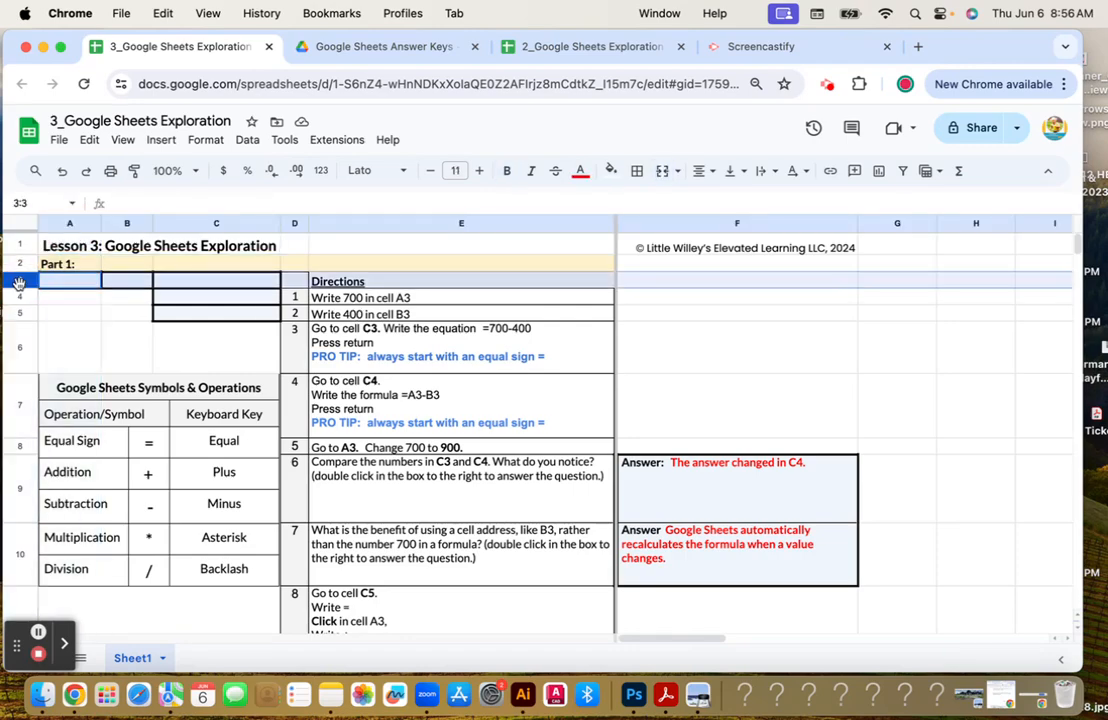
click(66, 289)
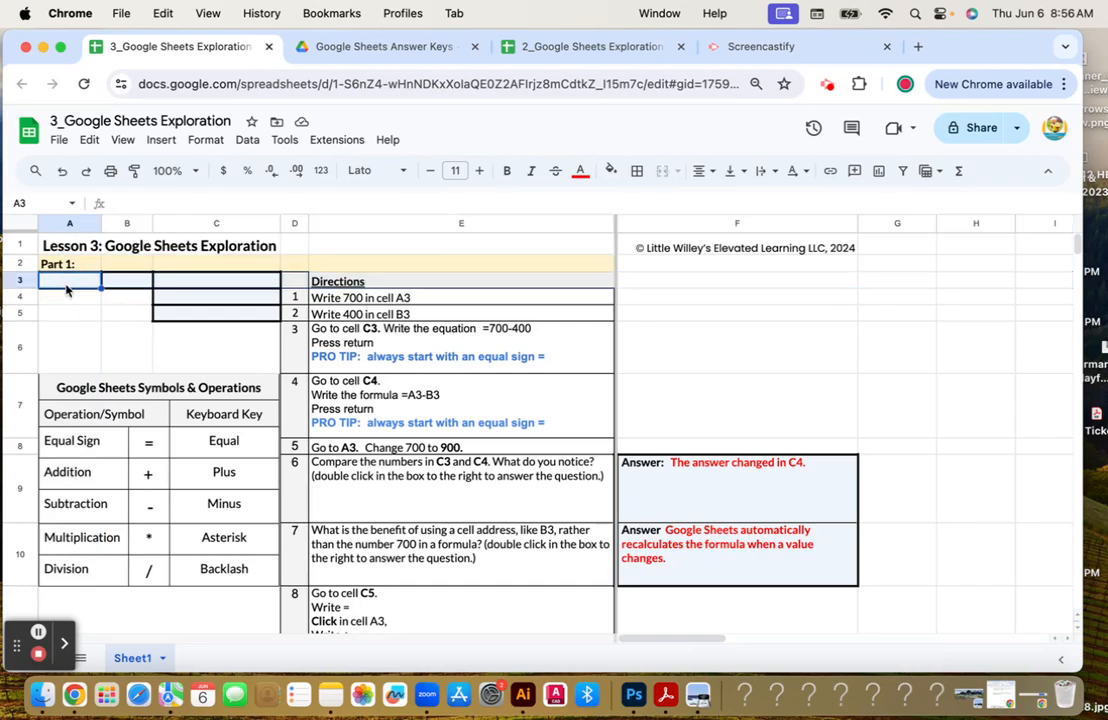
text(700)
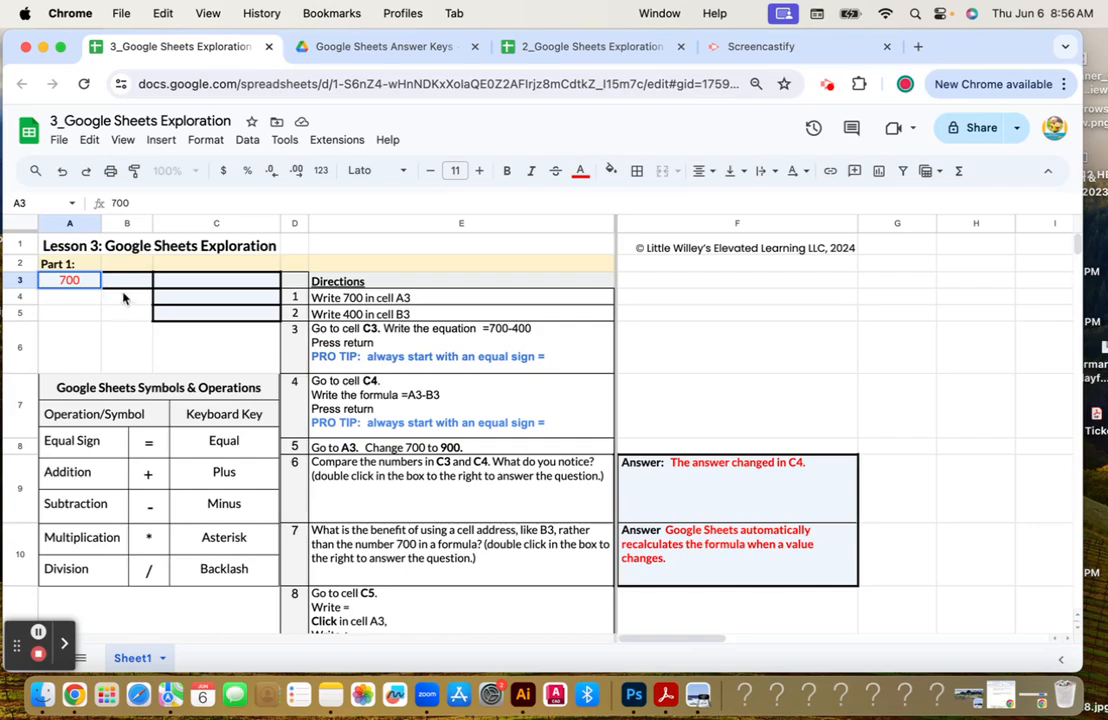
click(118, 290)
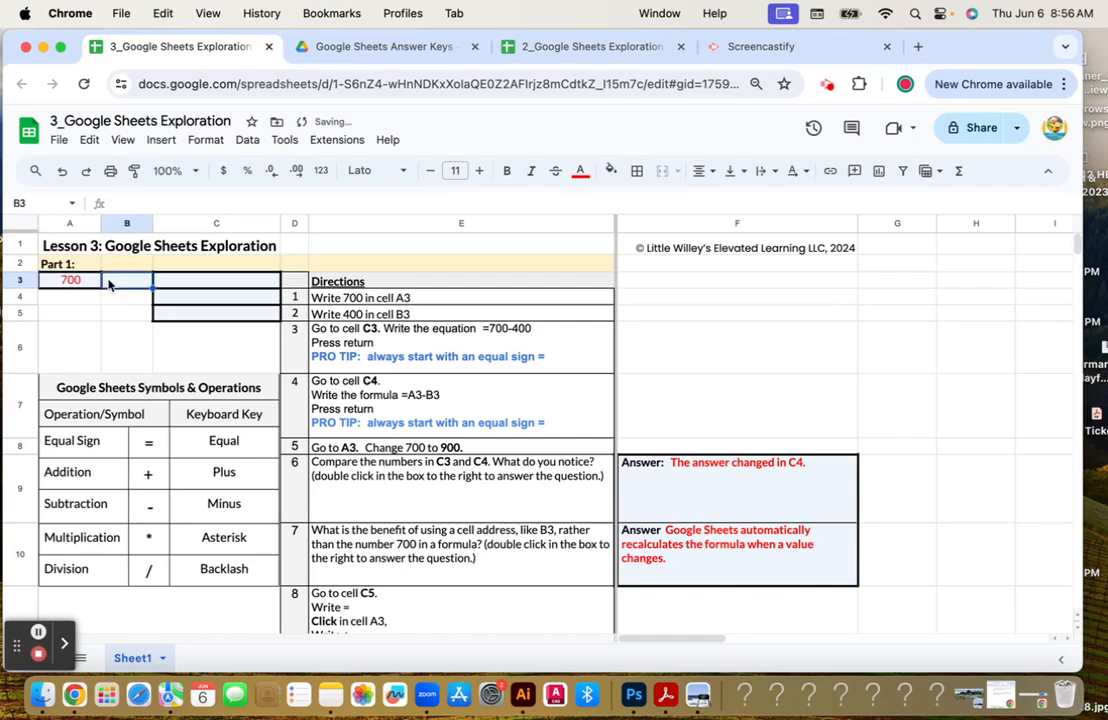
text(400)
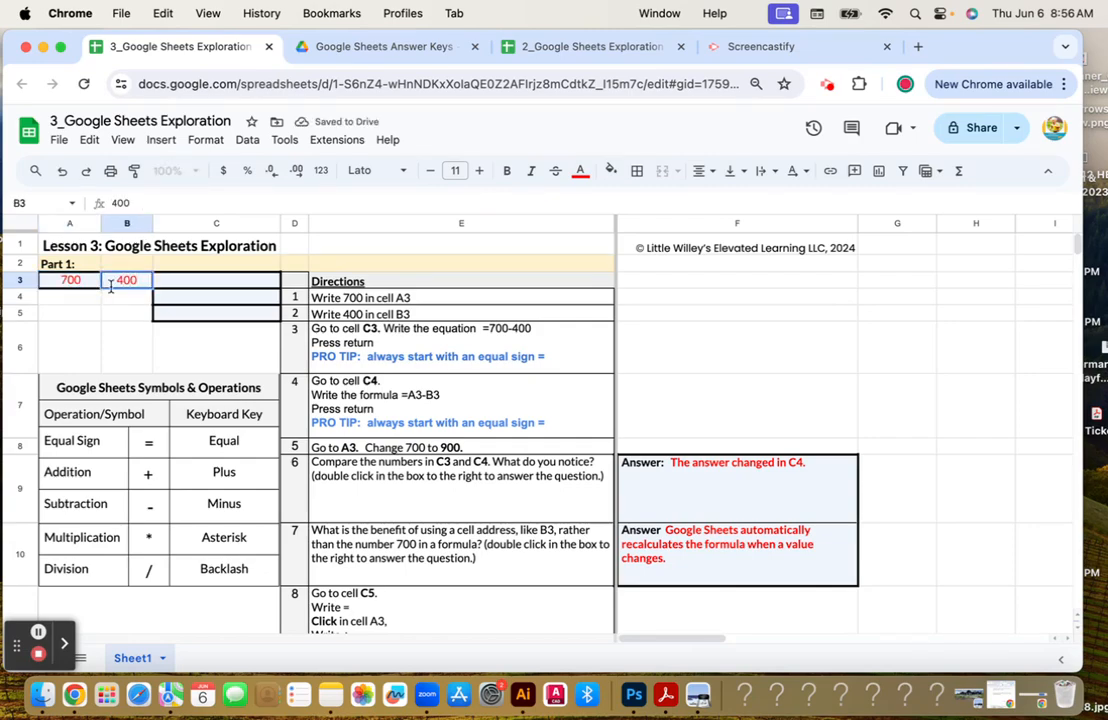
click(230, 335)
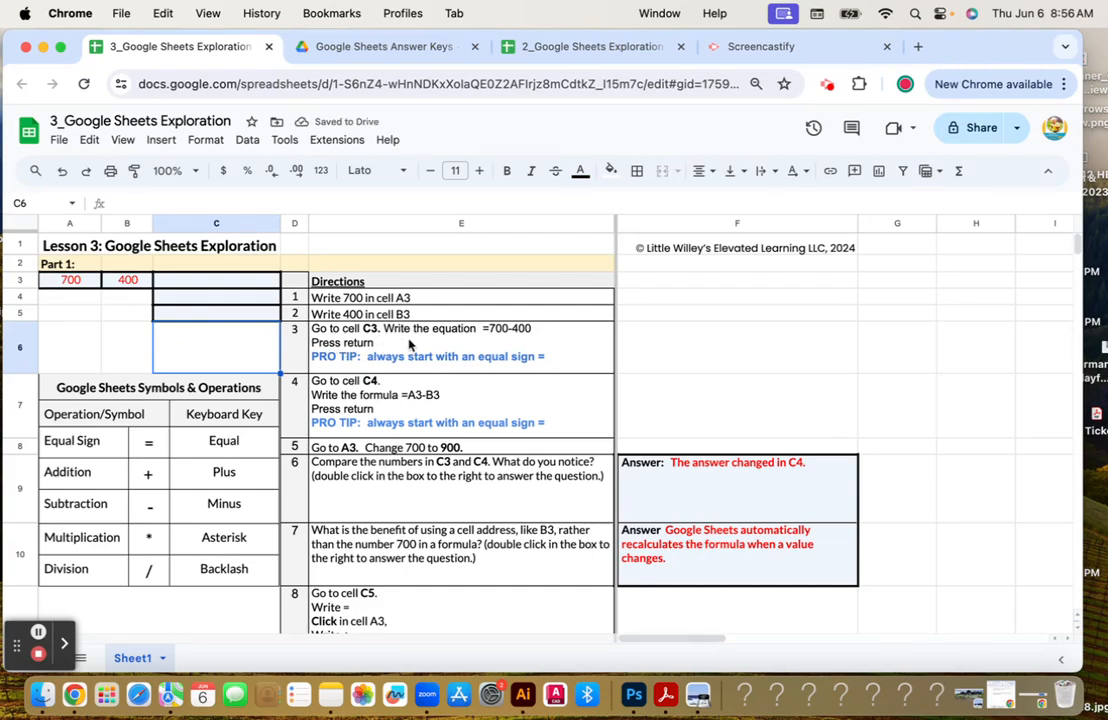
Enter the equation =700-400 in C3 so it shows 300
click(168, 280)
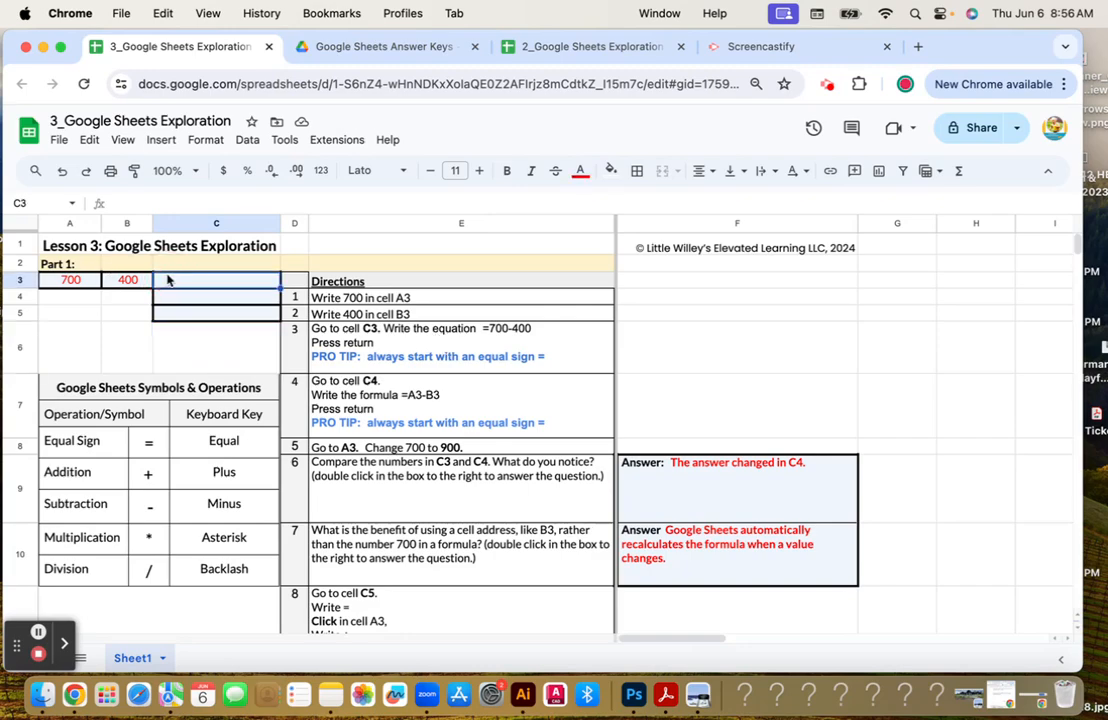
text(=700-)
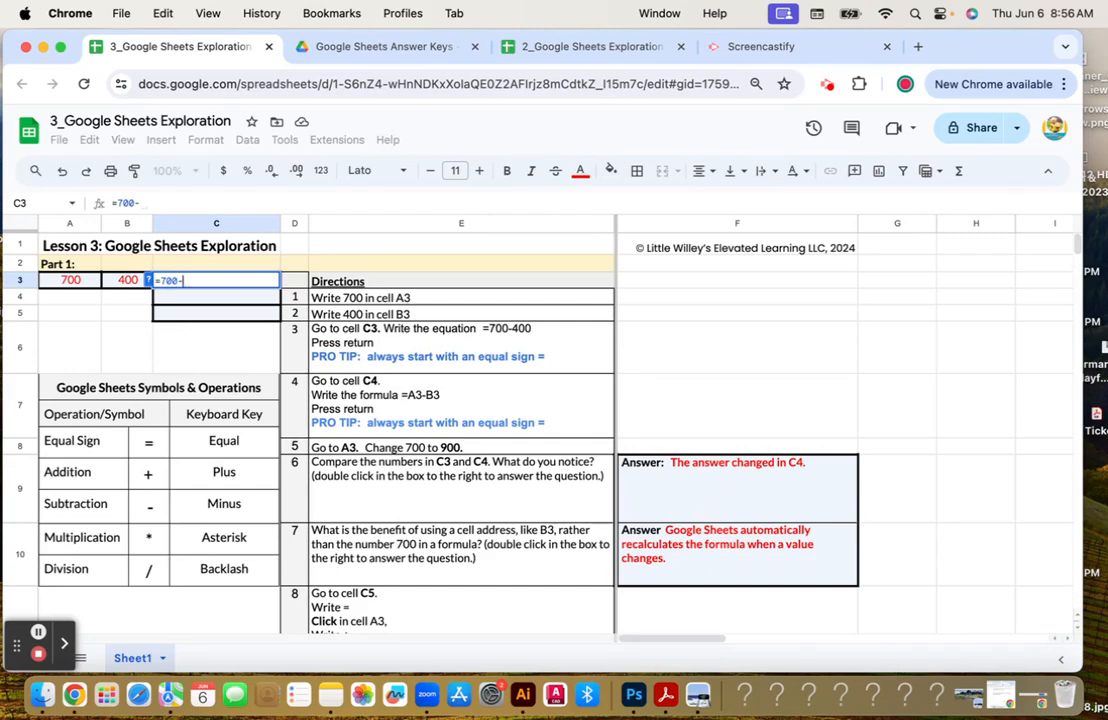
text(400)
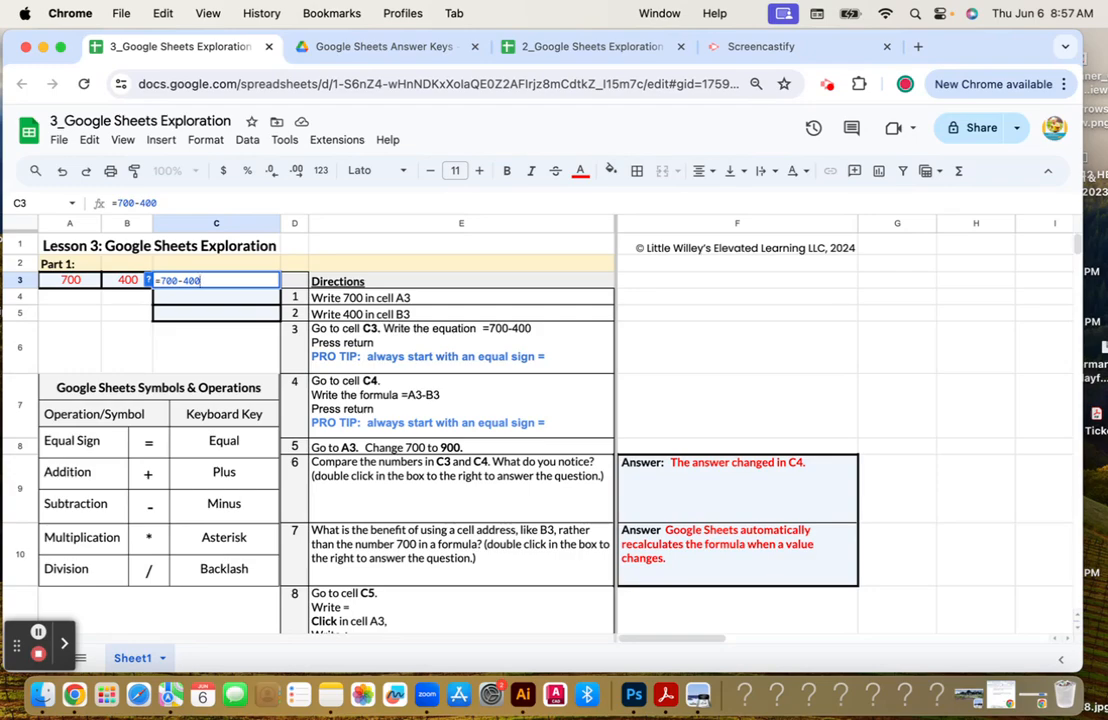
key(Return)
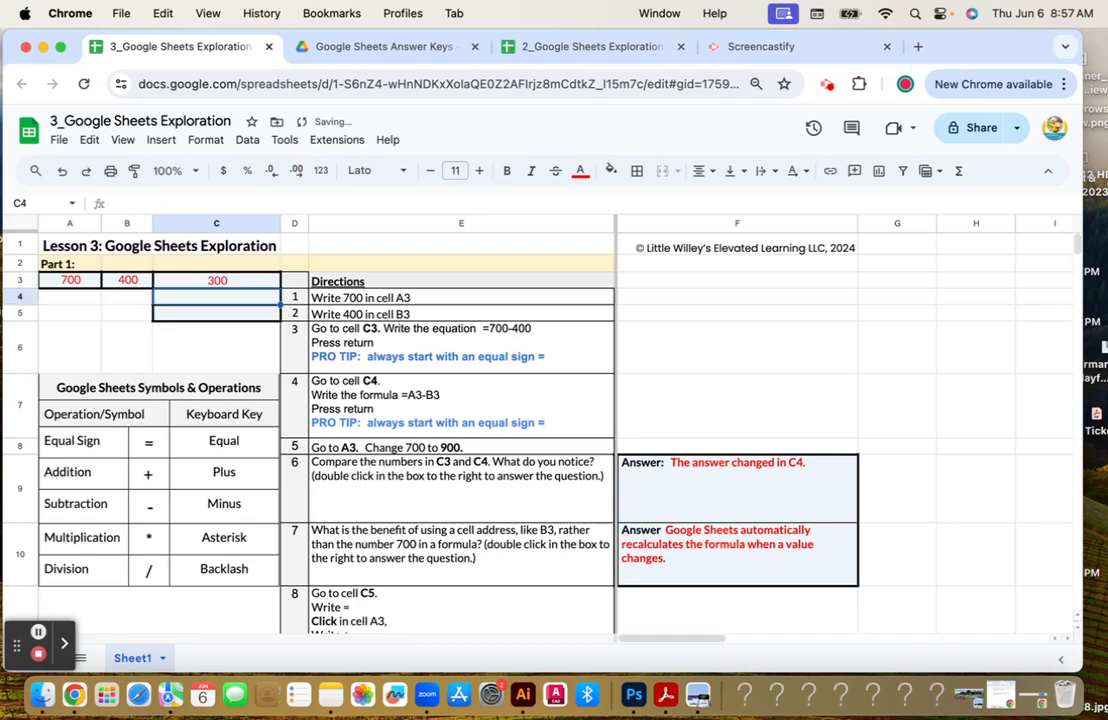
click(246, 283)
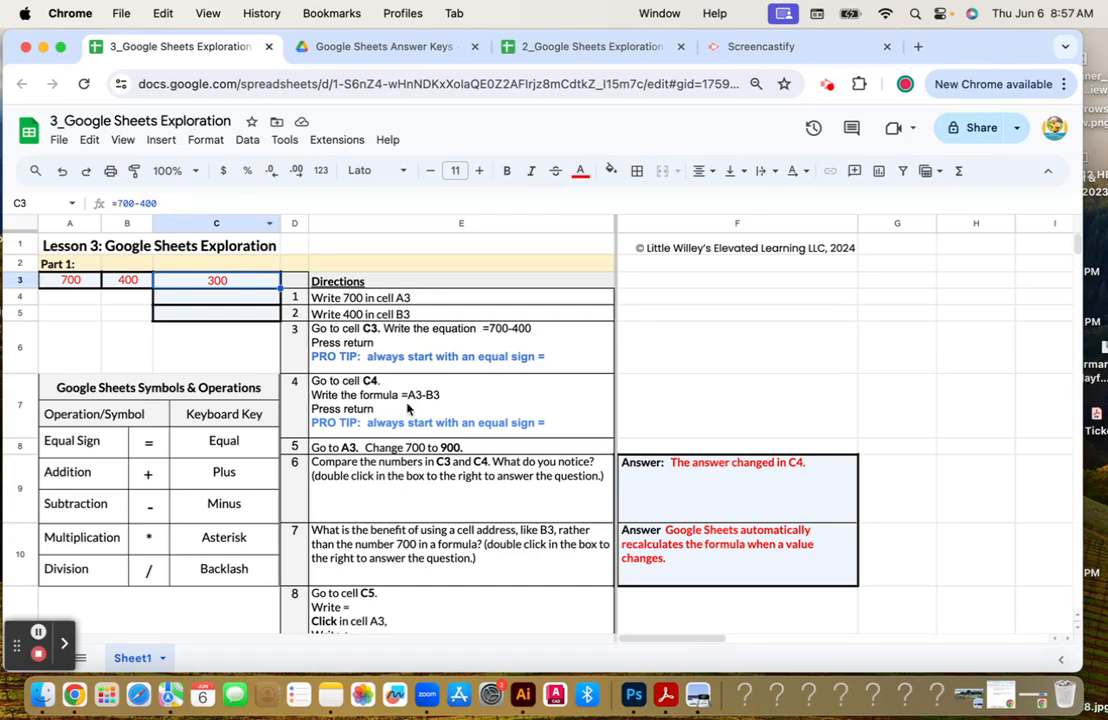
Enter =A3-B3 in C4 and compare it with C3's fixed =700-400 equation
click(241, 298)
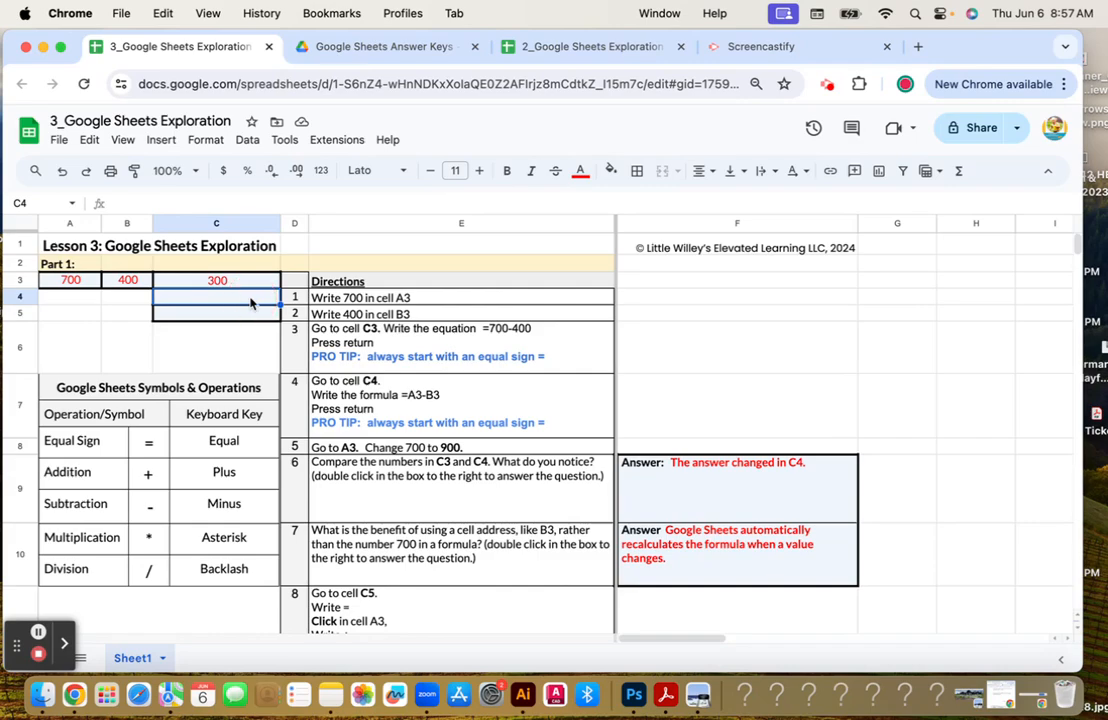
text(=)
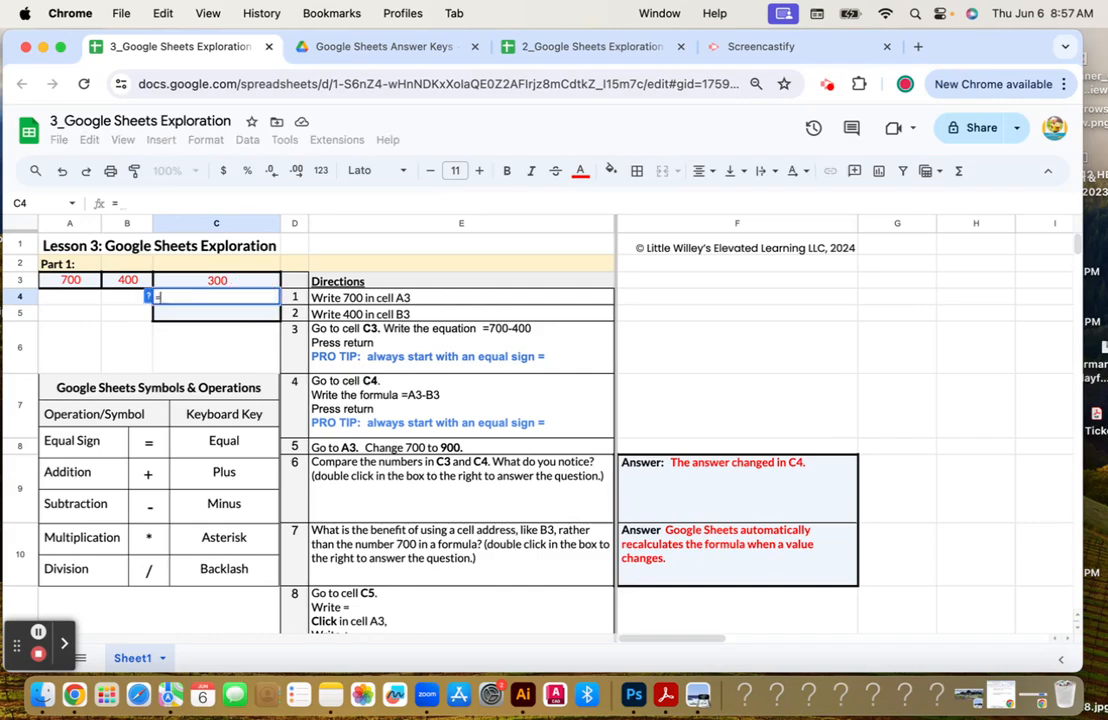
text(A3-B)
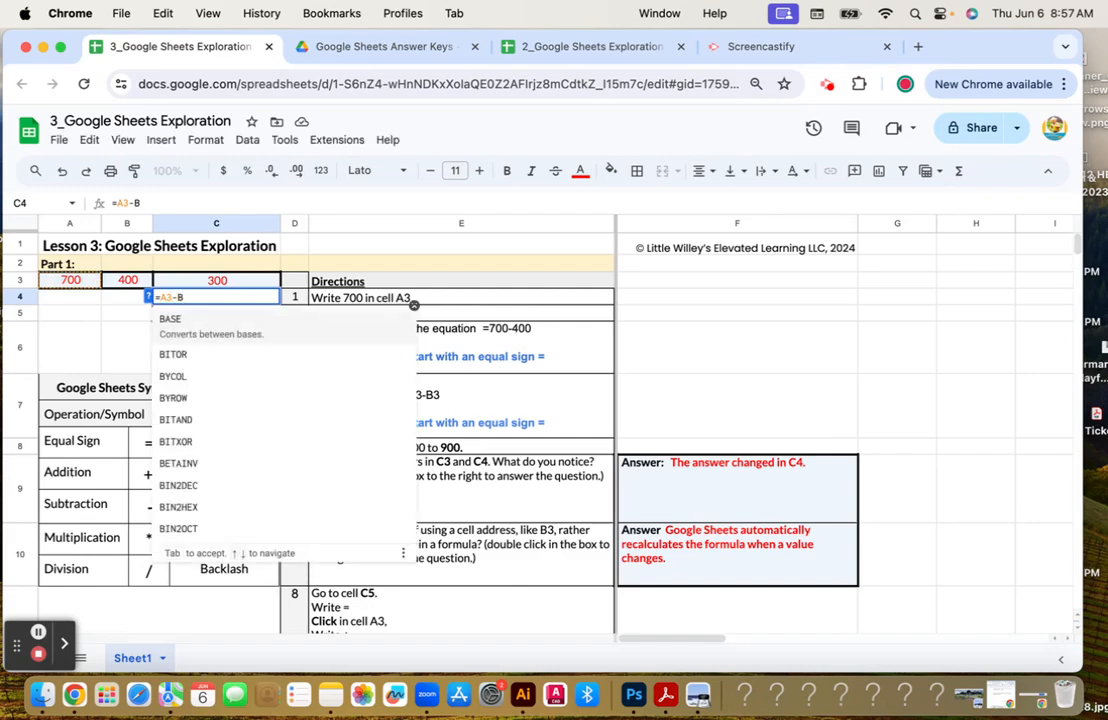
text(3)
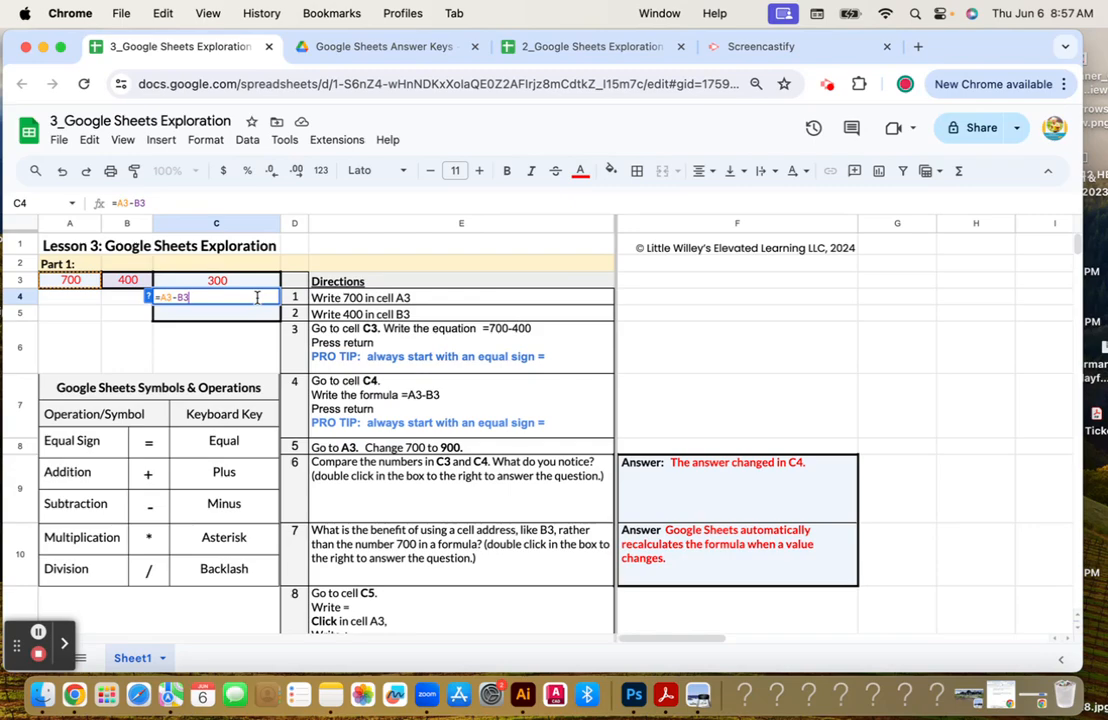
key(Return)
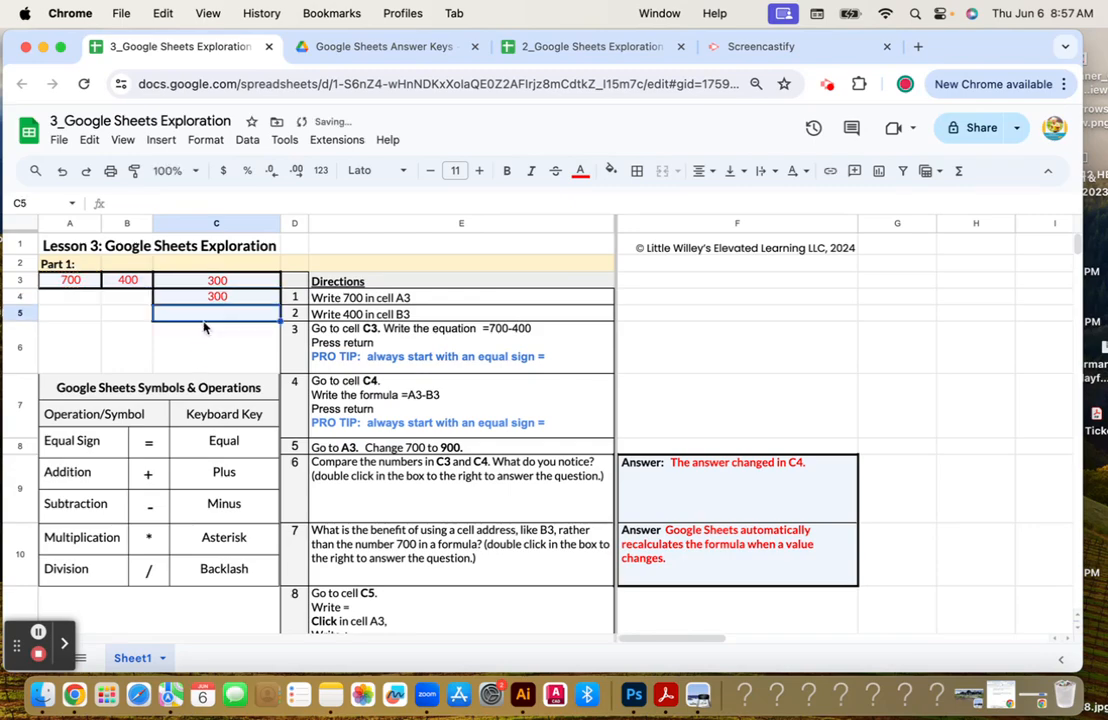
click(257, 287)
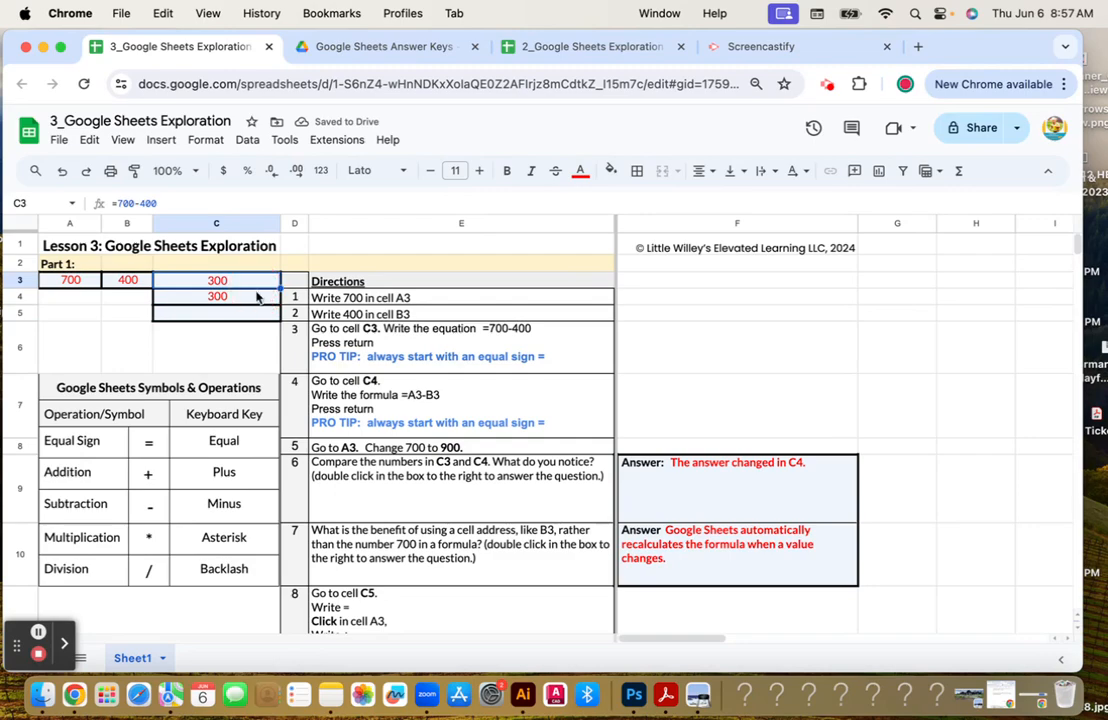
click(256, 295)
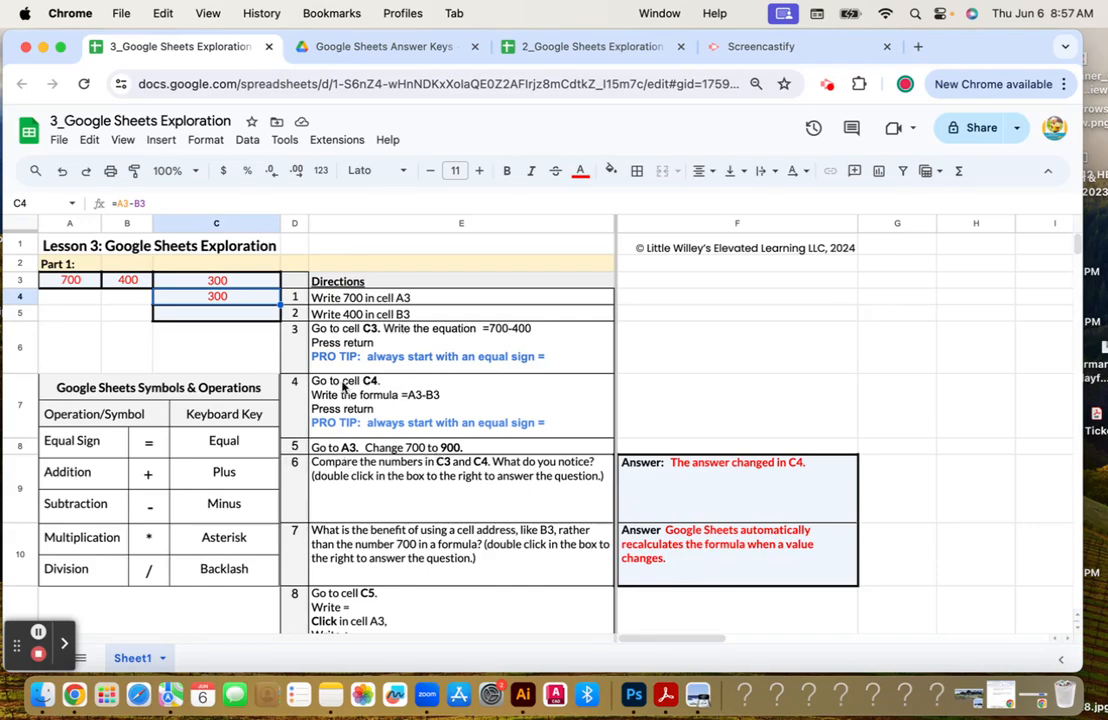
Change A3 to 900 and compare C4's recalculated 500 with C3's unchanged 300
click(85, 283)
text(900)
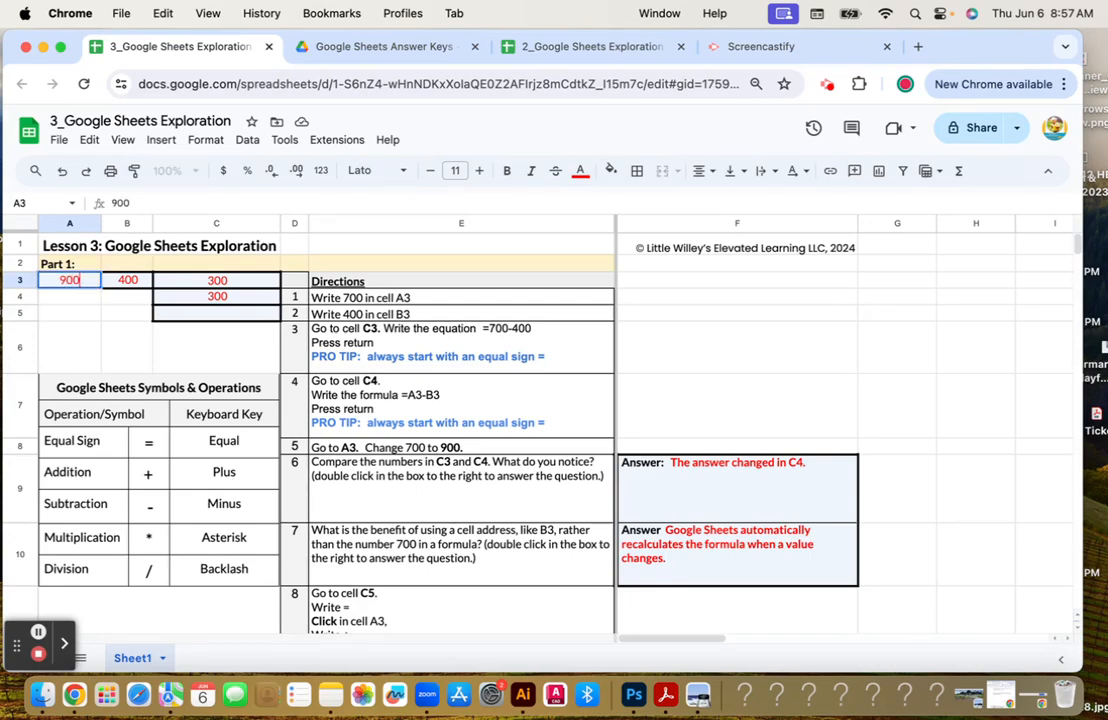
key(Return)
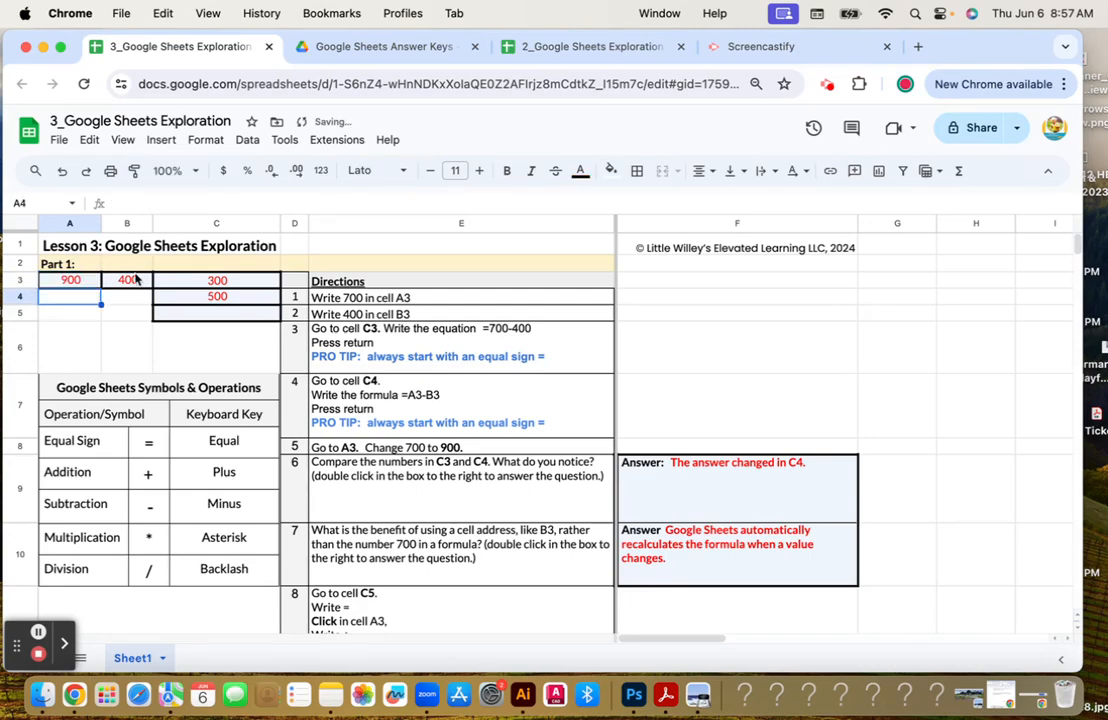
click(172, 295)
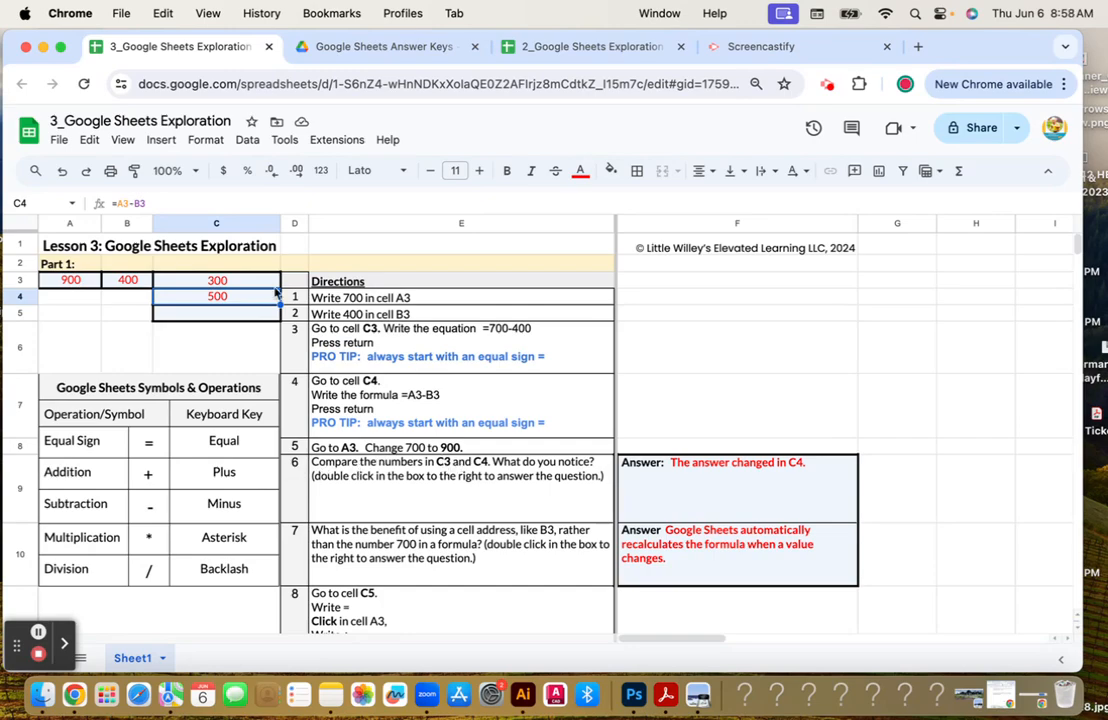
click(221, 283)
click(218, 297)
scroll(447, 407, down, 1)
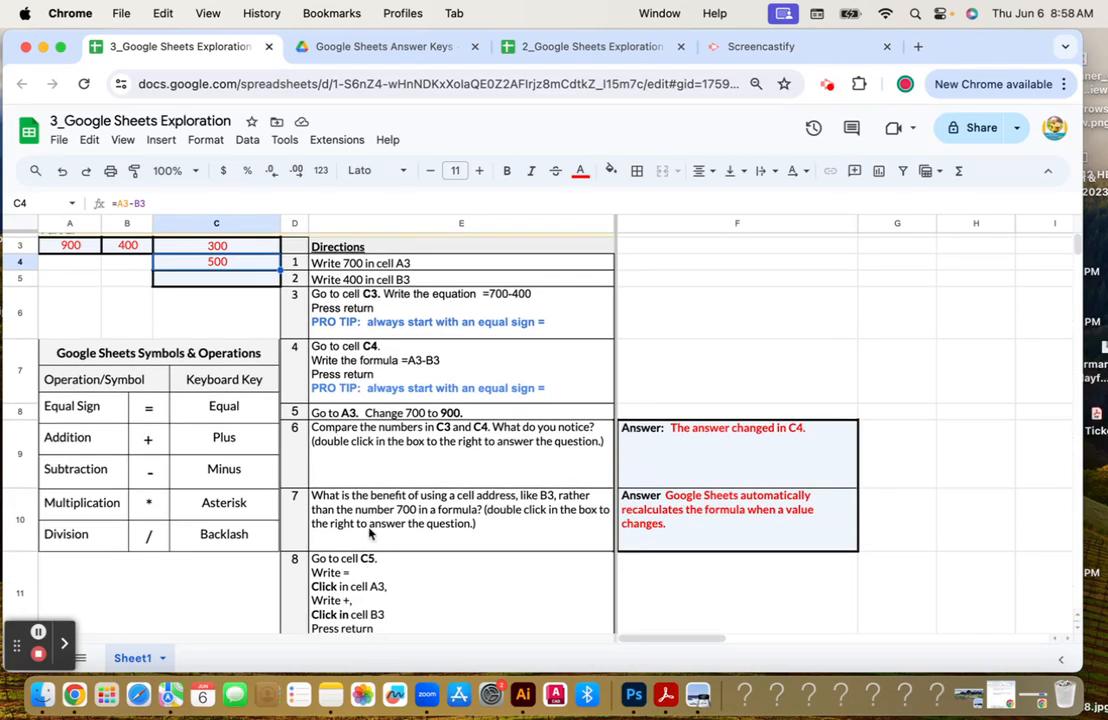
scroll(340, 528, down, 1)
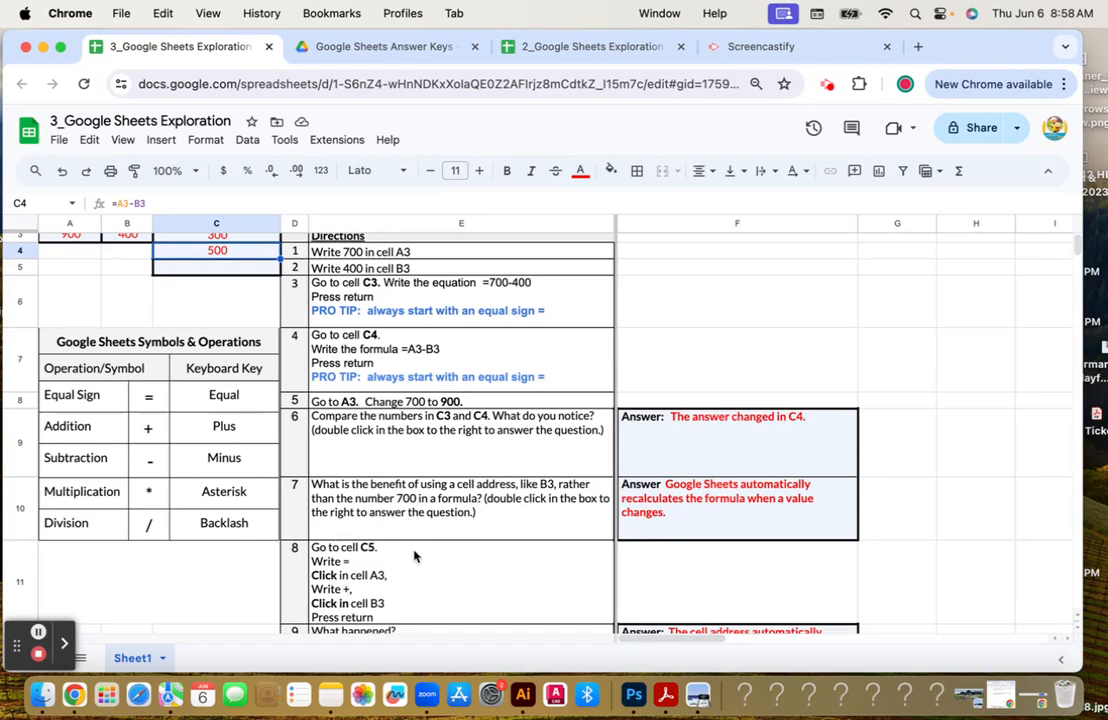
scroll(417, 551, up, 2)
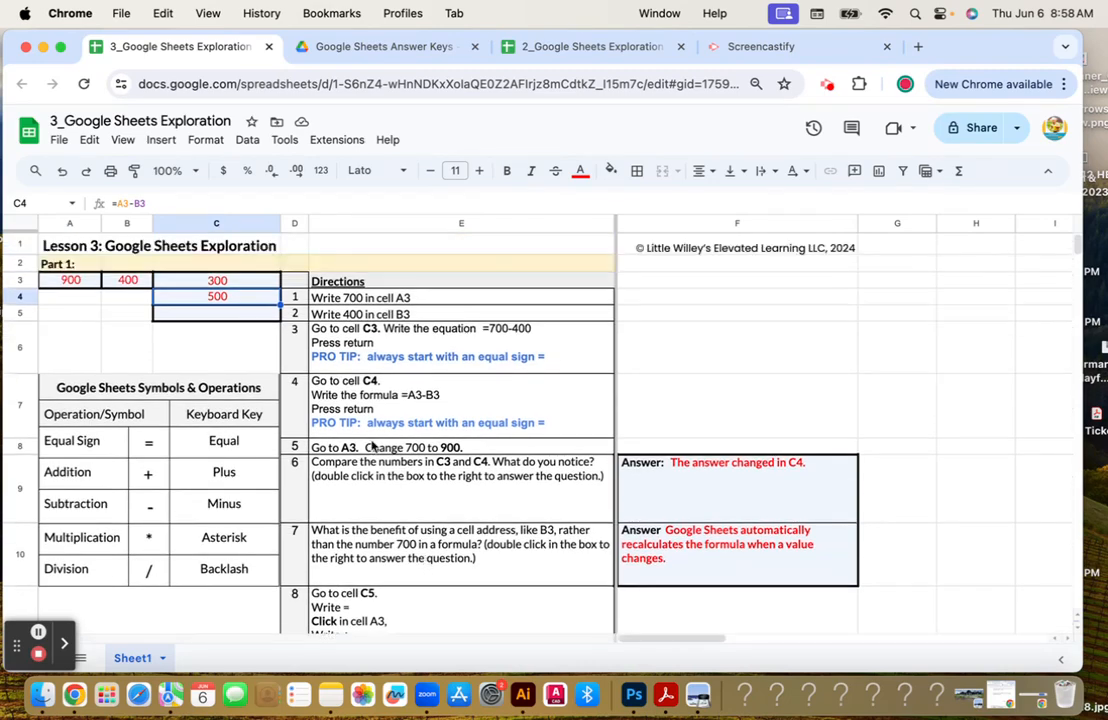
Build =A3+B3 in C5 by referencing A3 and B3, giving 1300
click(262, 314)
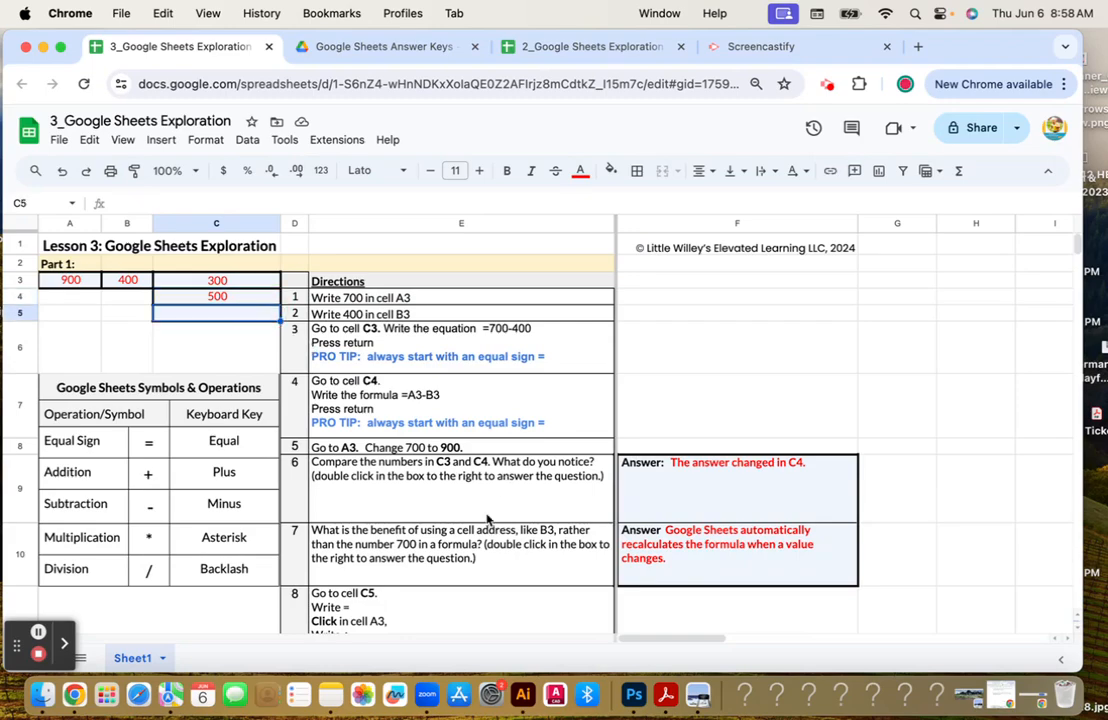
text(=)
scroll(460, 579, down, 3)
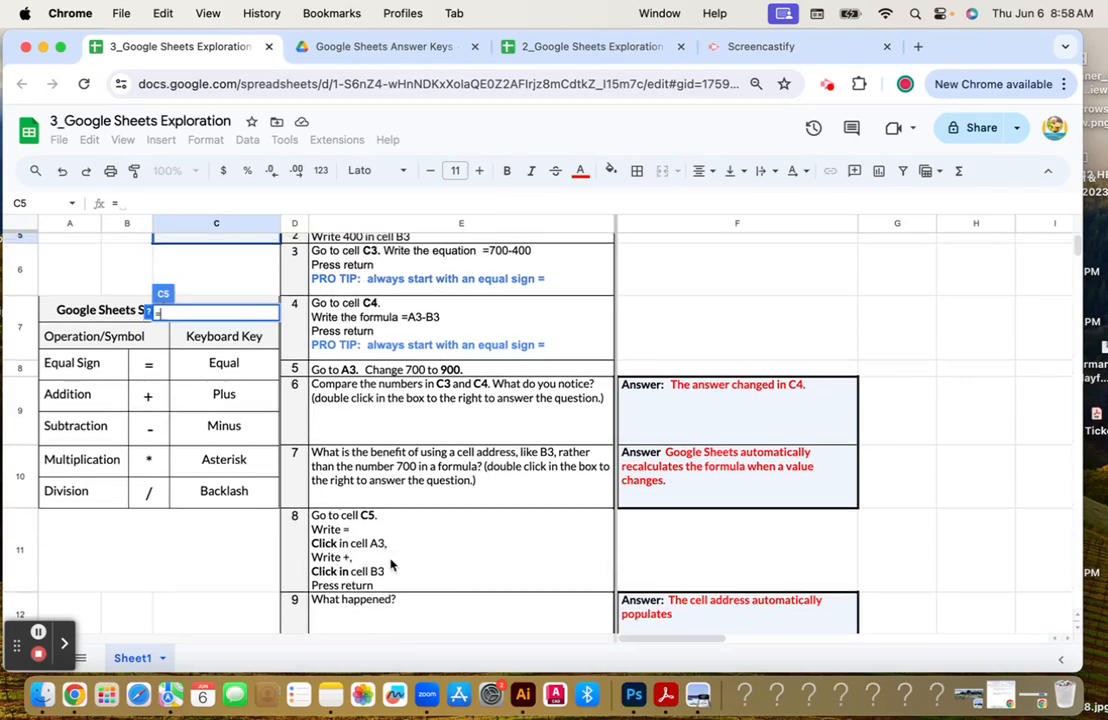
scroll(390, 566, up, 3)
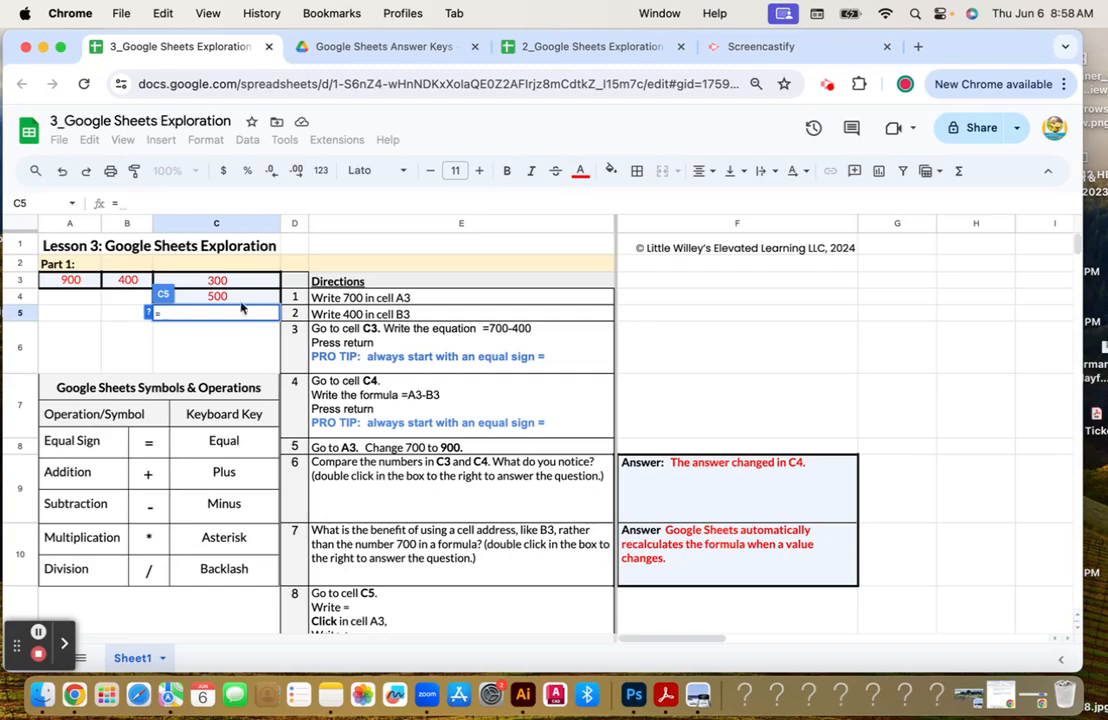
click(80, 284)
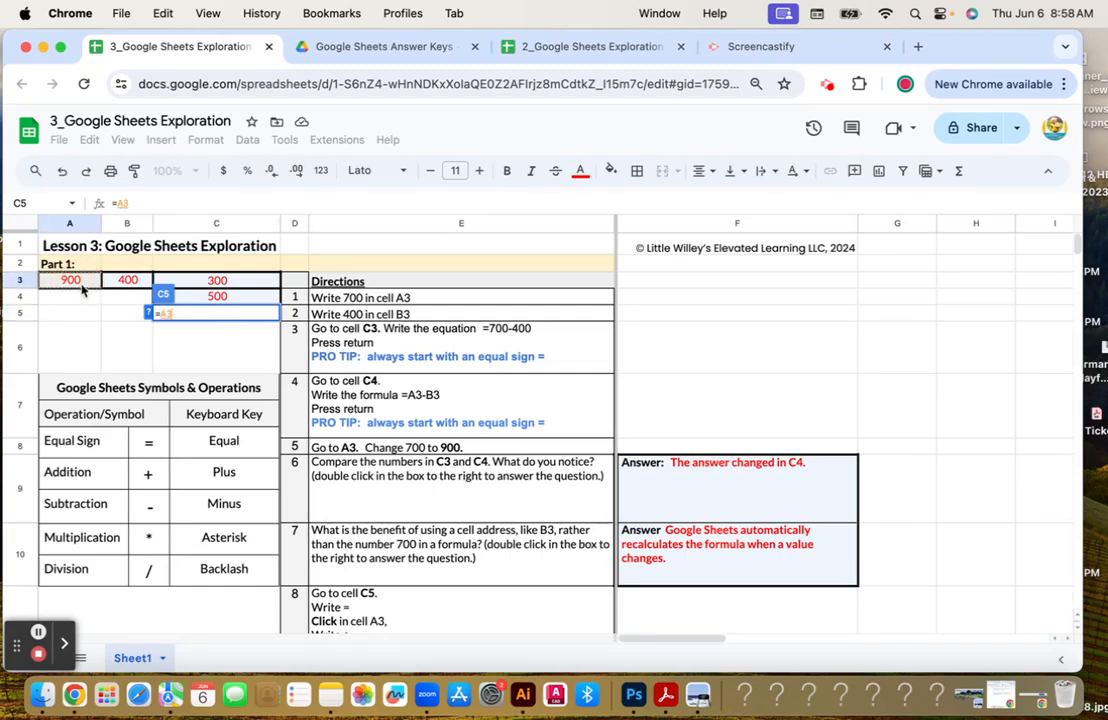
text(+)
click(131, 280)
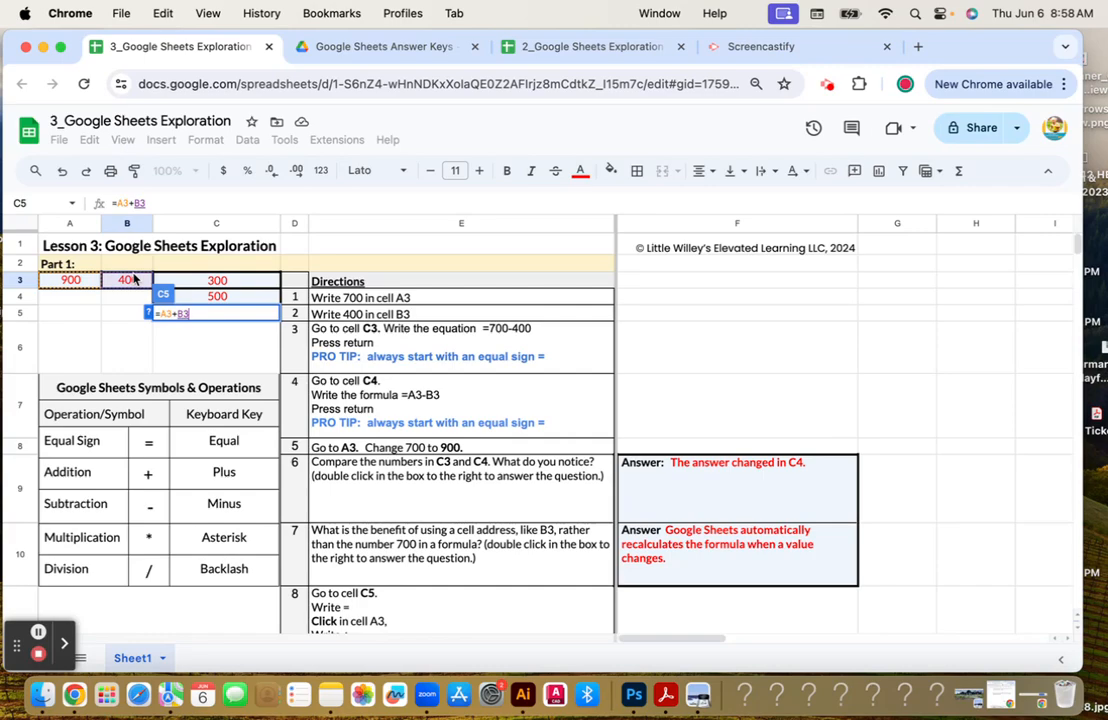
key(Return)
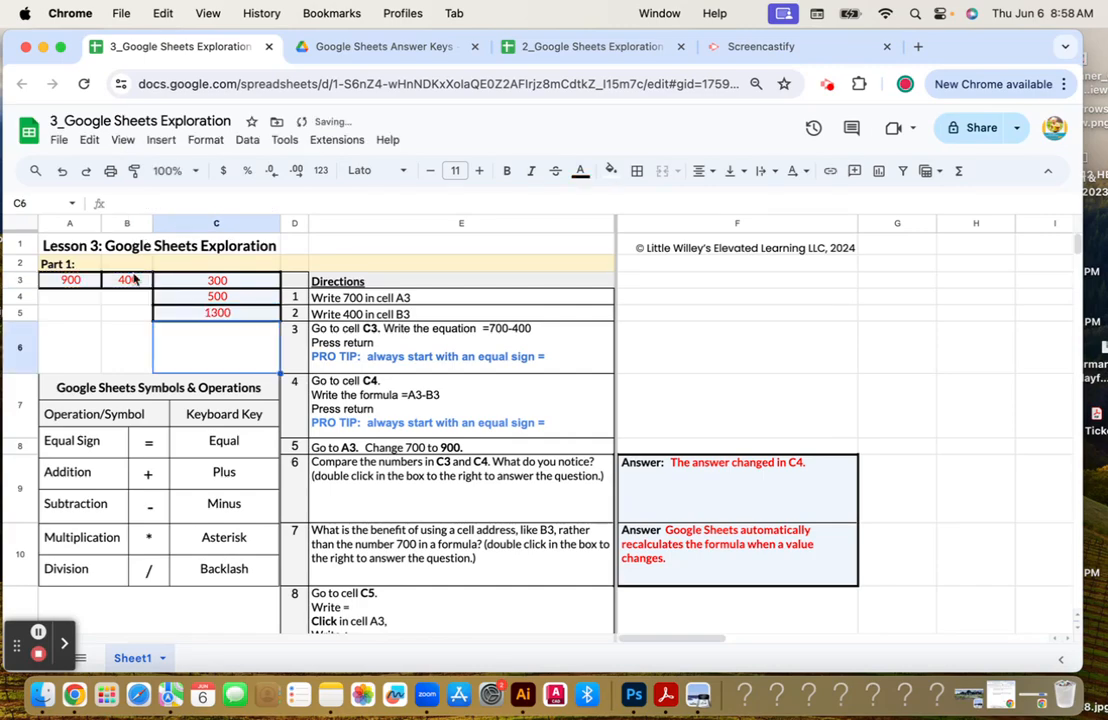
click(217, 313)
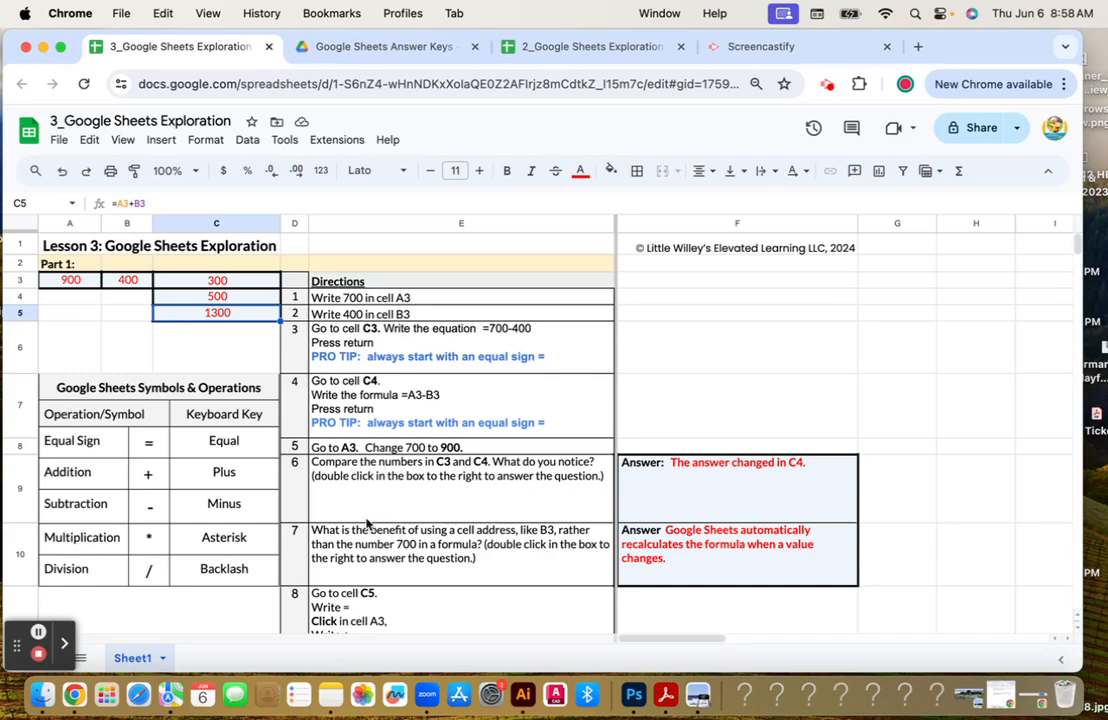
scroll(366, 522, down, 5)
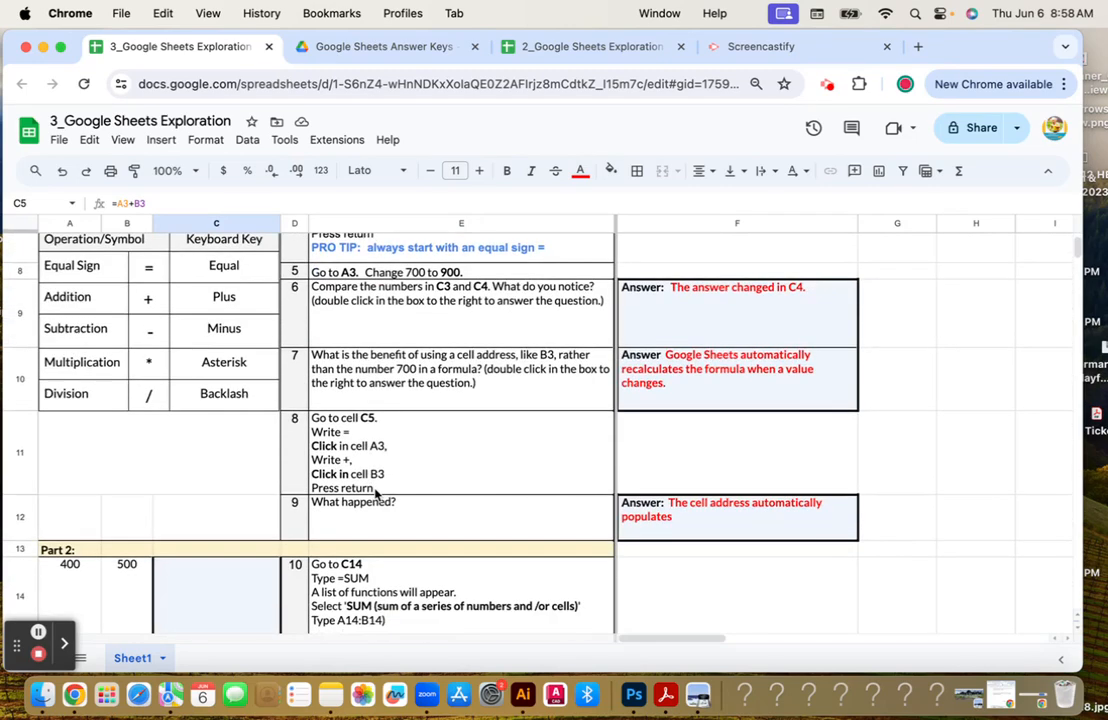
scroll(376, 492, up, 5)
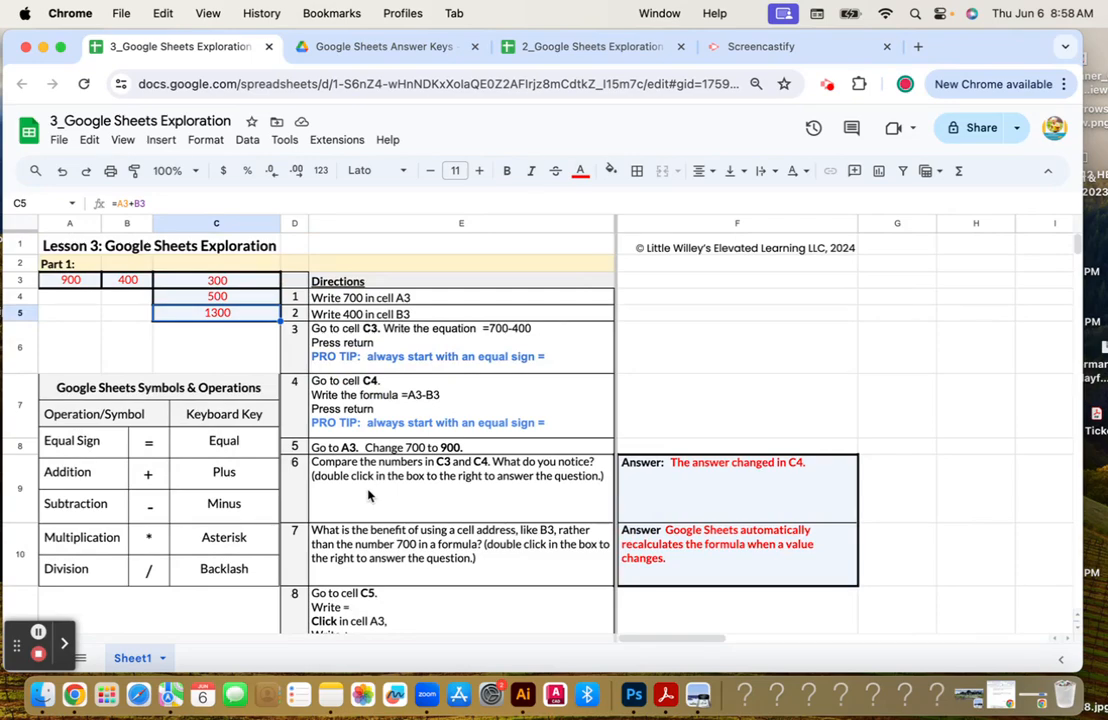
click(715, 310)
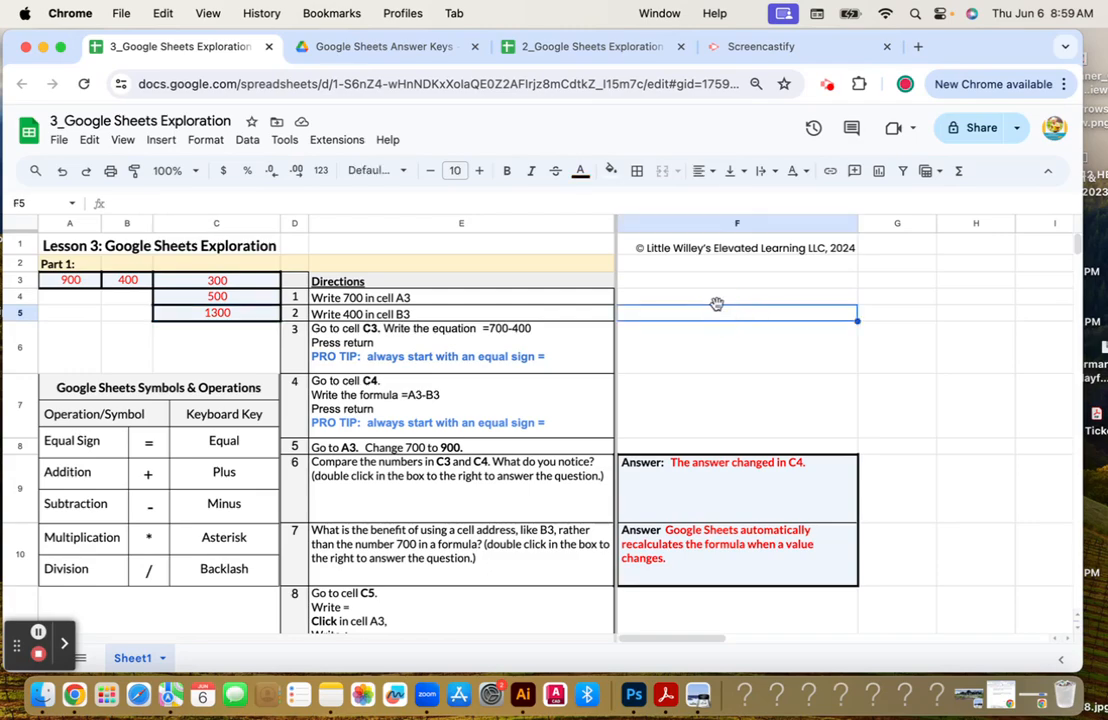
text(=)
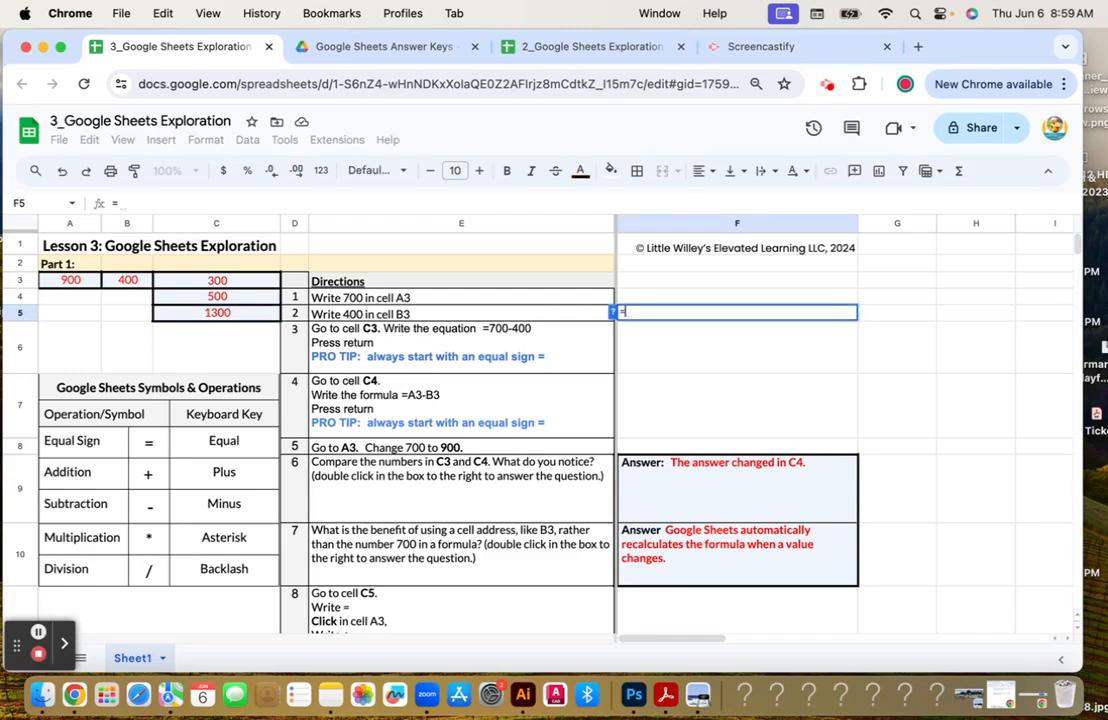
click(866, 297)
click(878, 285)
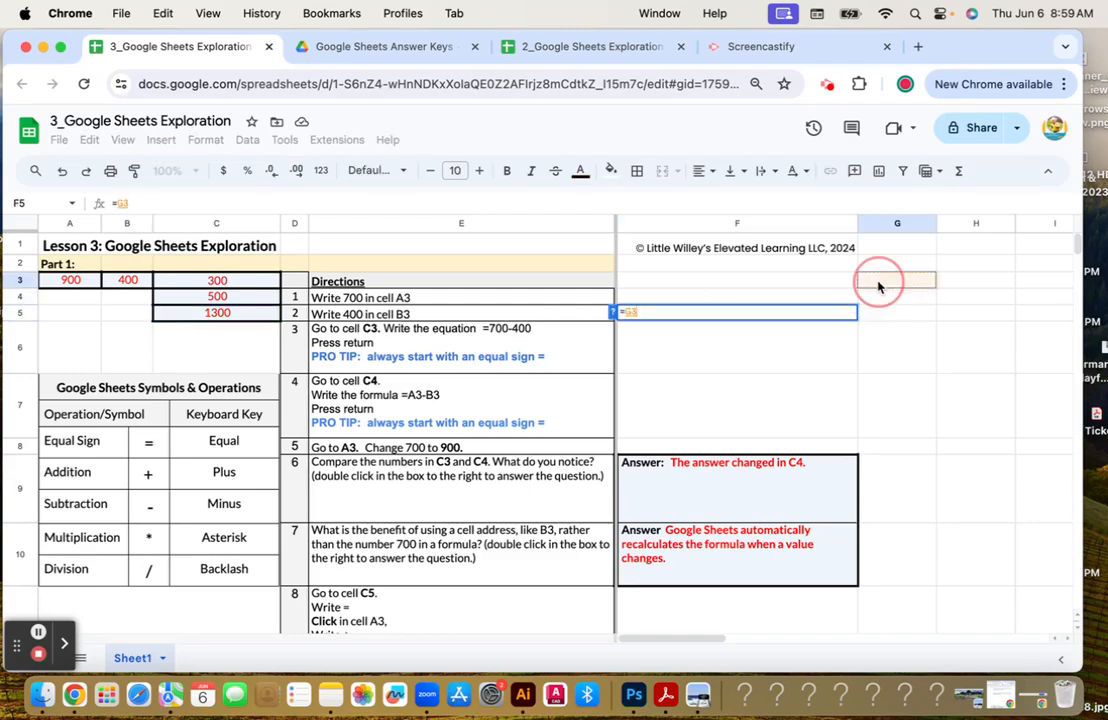
click(889, 261)
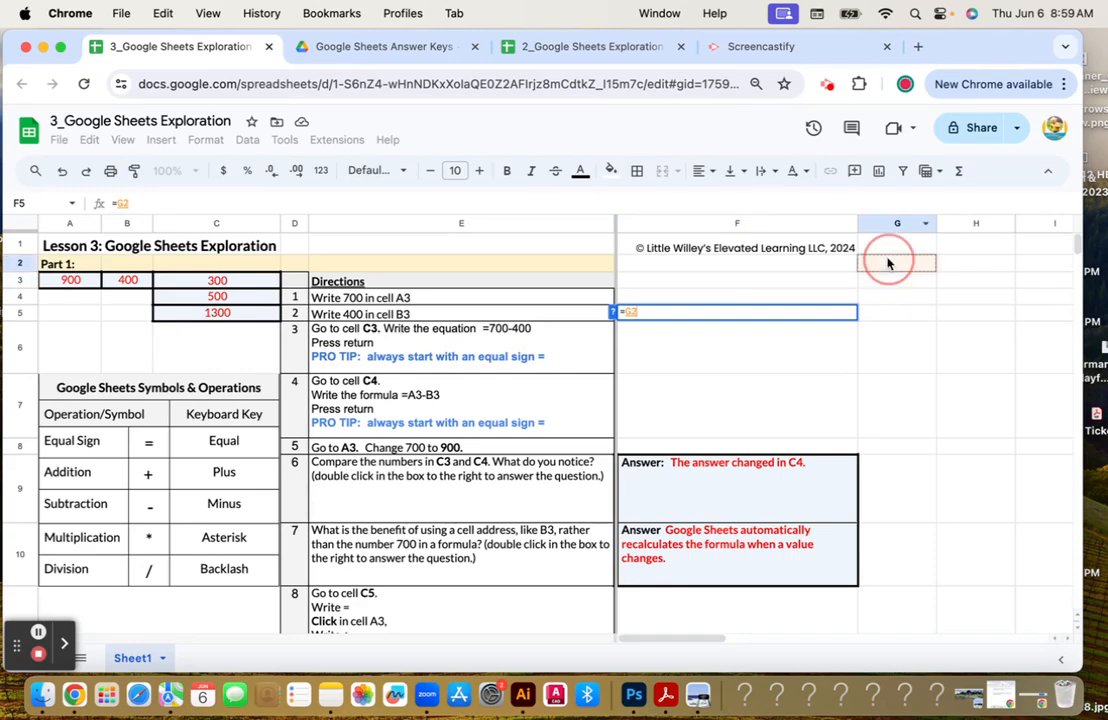
key(BackSpace)
key(BackSpace)
key(BackSpace)
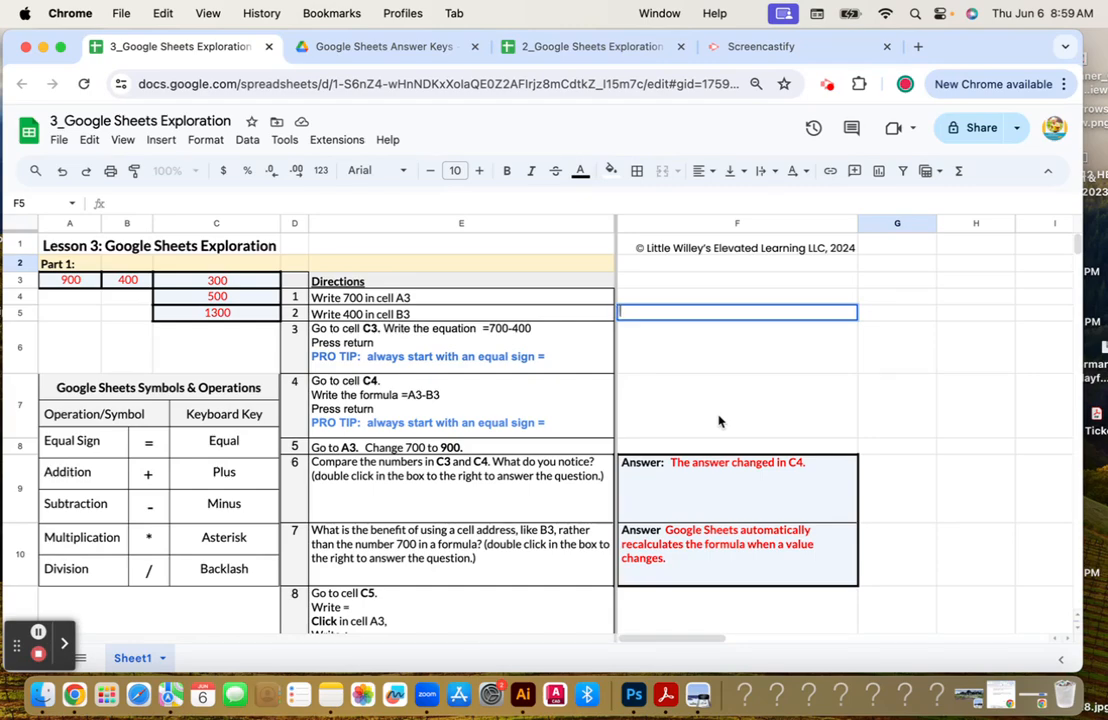
scroll(397, 480, down, 5)
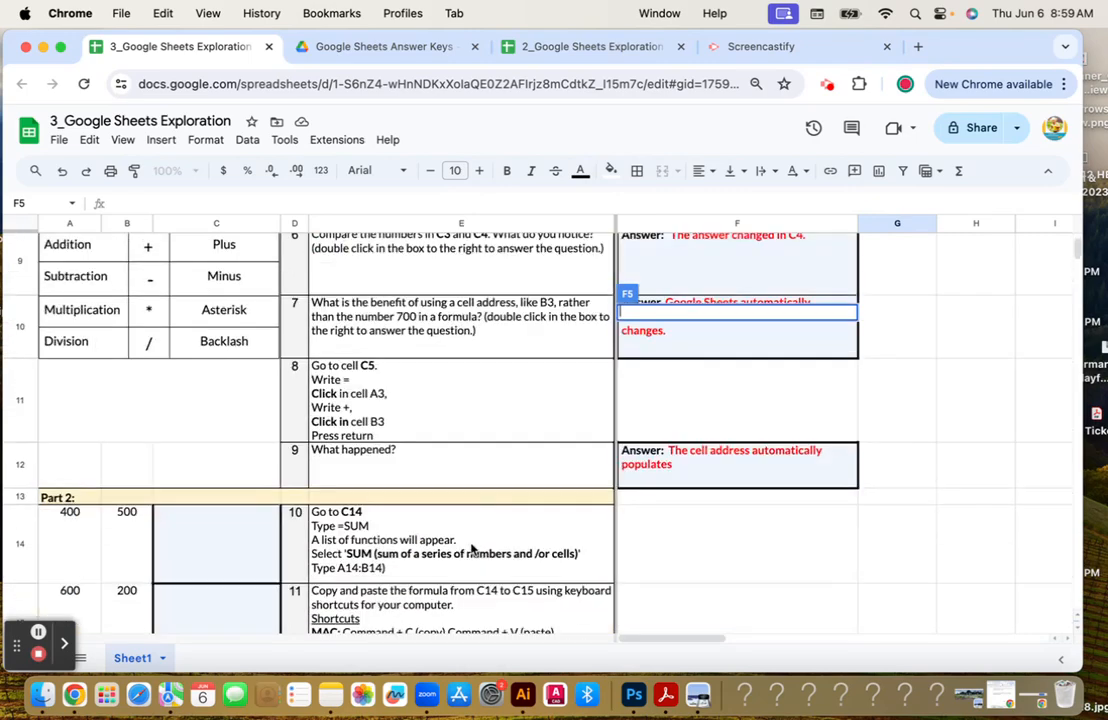
scroll(472, 548, down, 1)
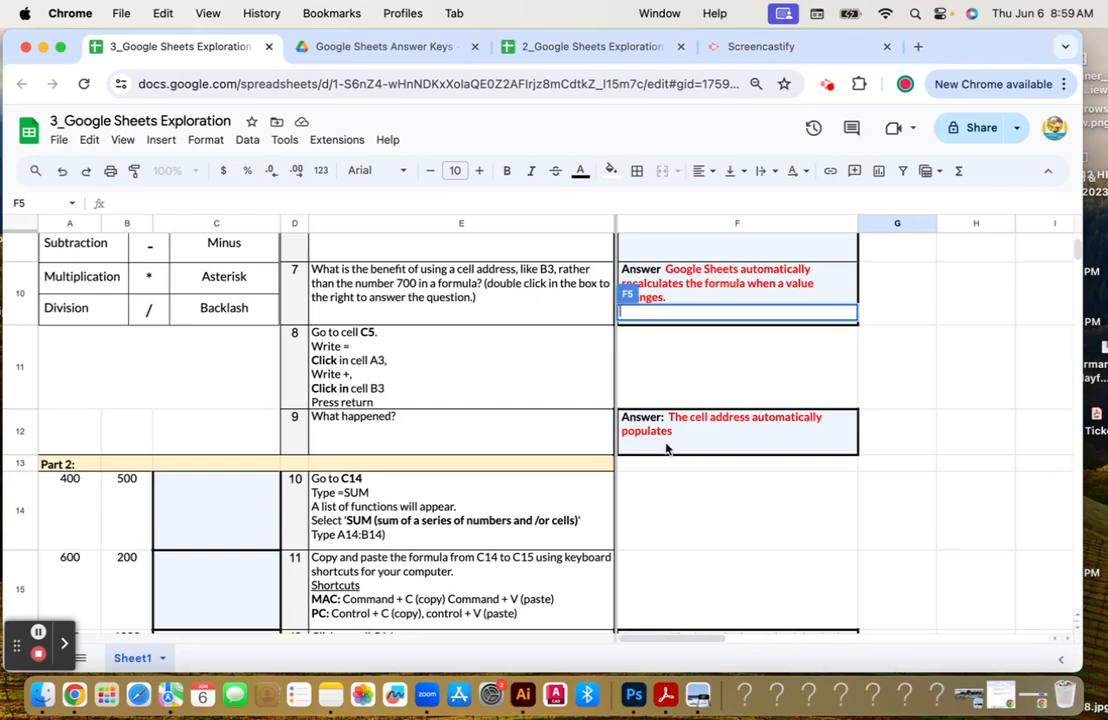
scroll(388, 472, down, 3)
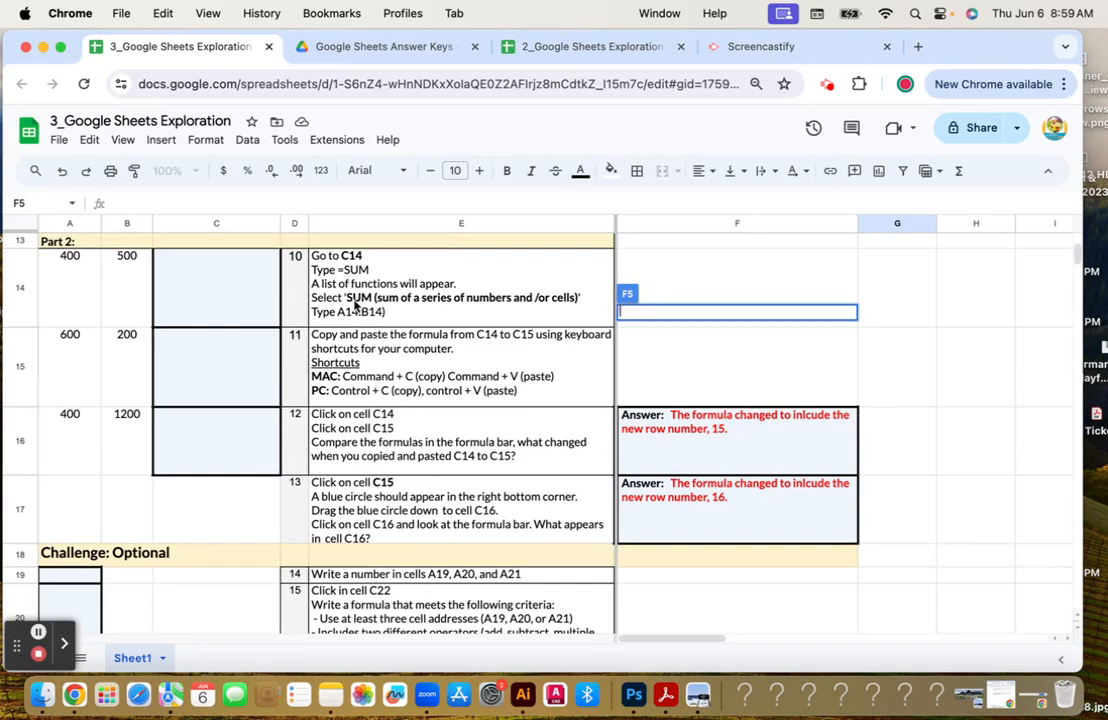
Enter =SUM(A14:B14) in C14 using the SUM suggestion, totalling 900
click(218, 223)
click(18, 289)
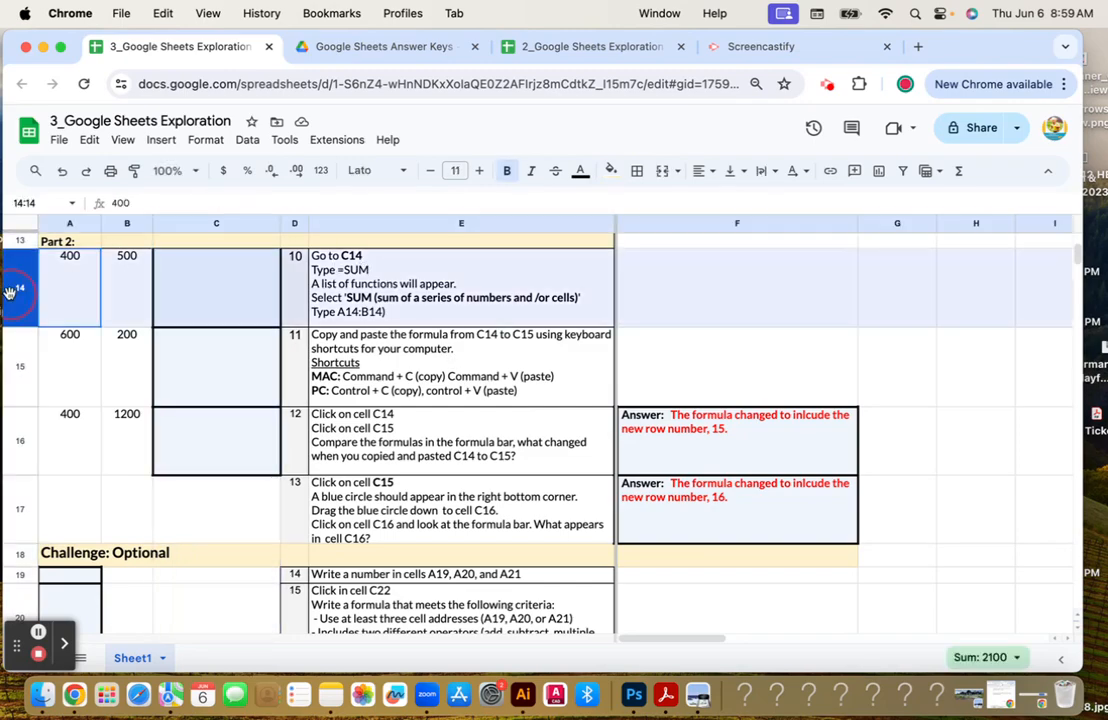
click(186, 290)
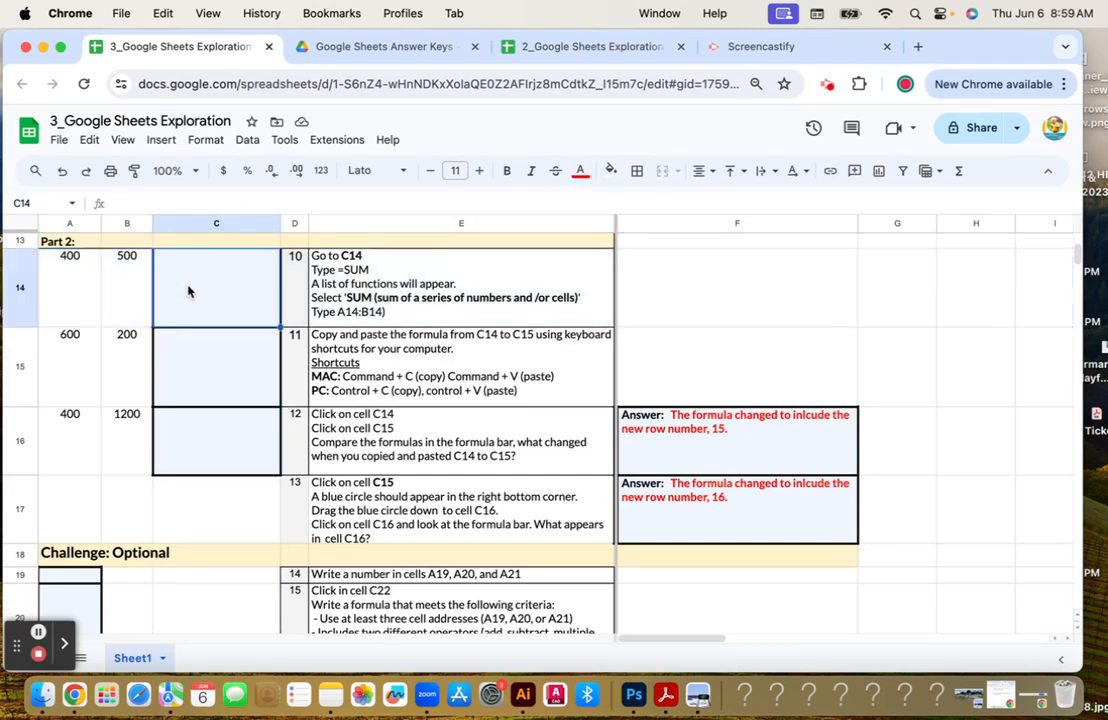
text(=sum)
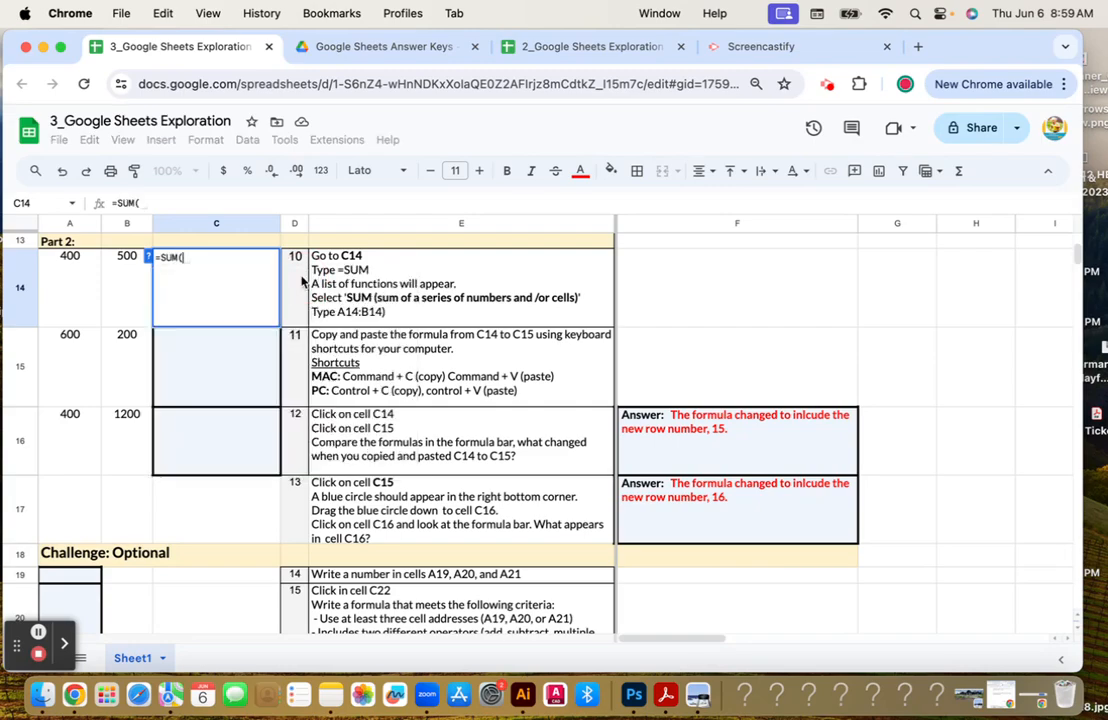
click(303, 281)
text(A)
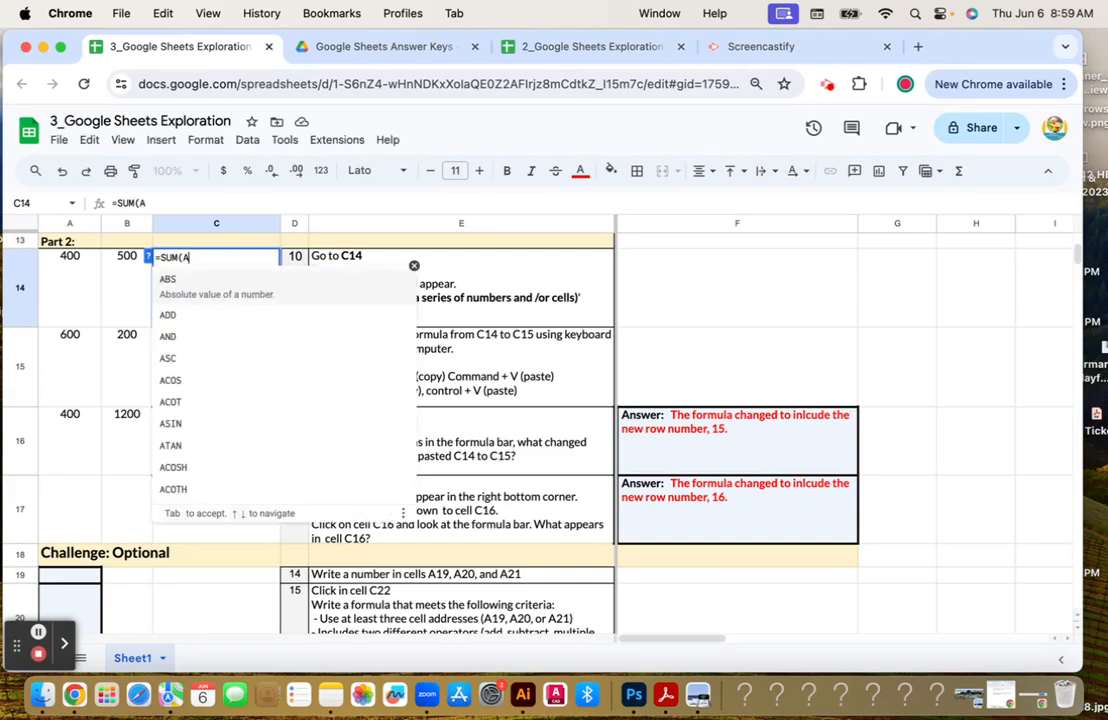
text(14)
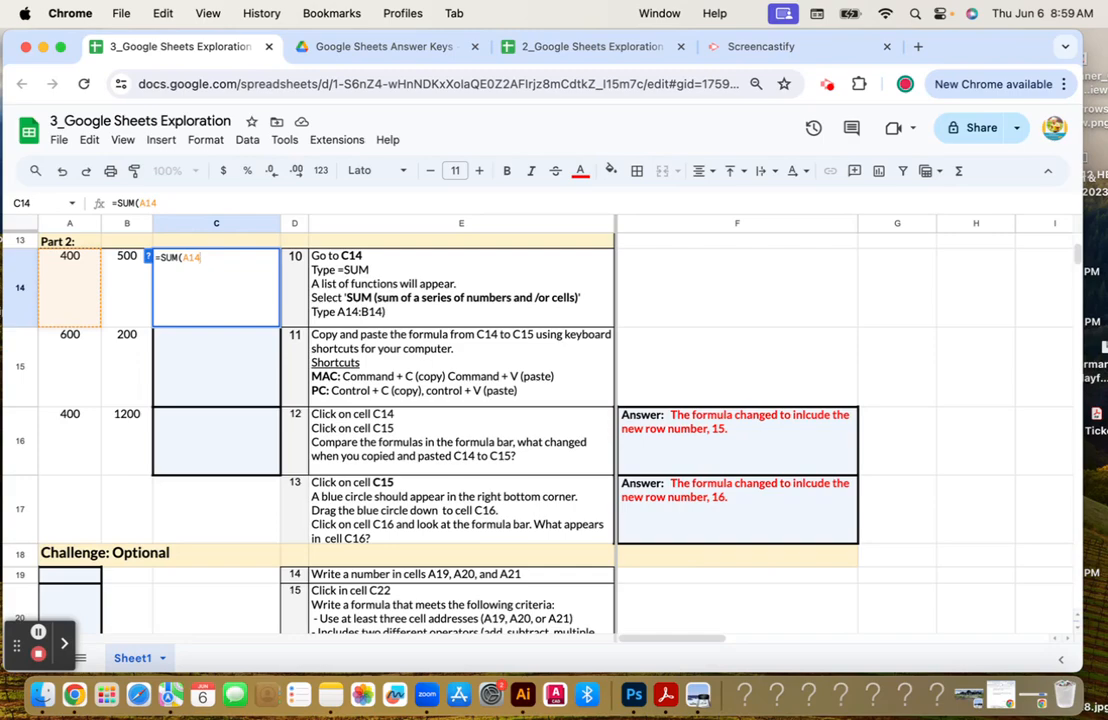
text(:)
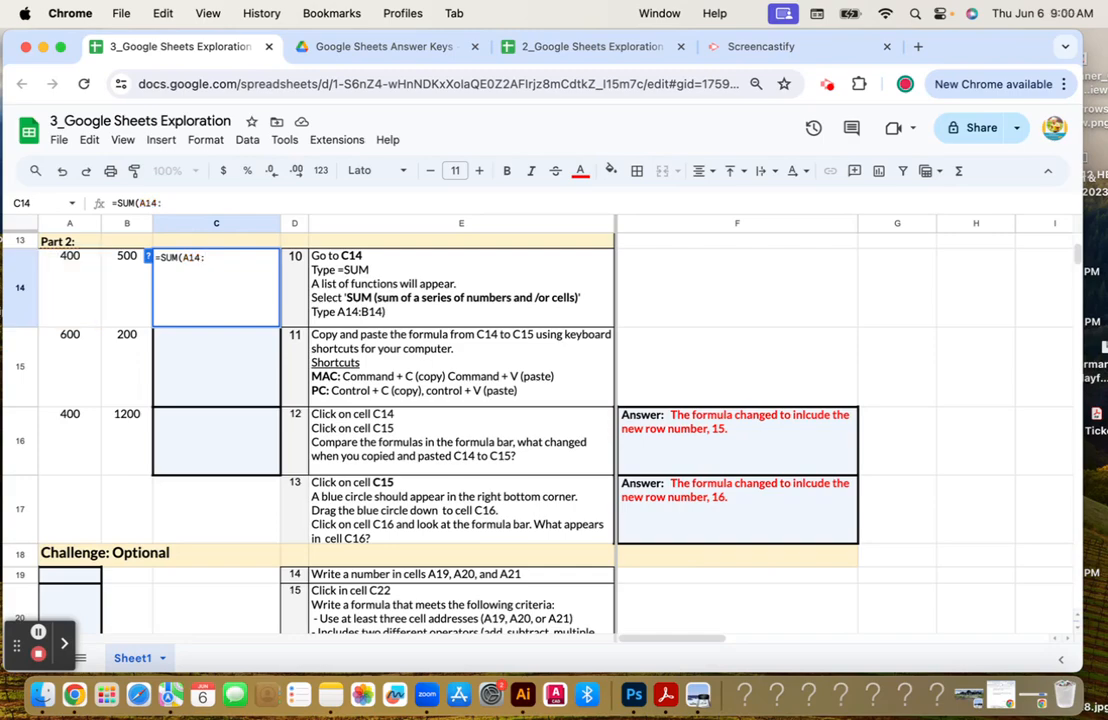
text(B)
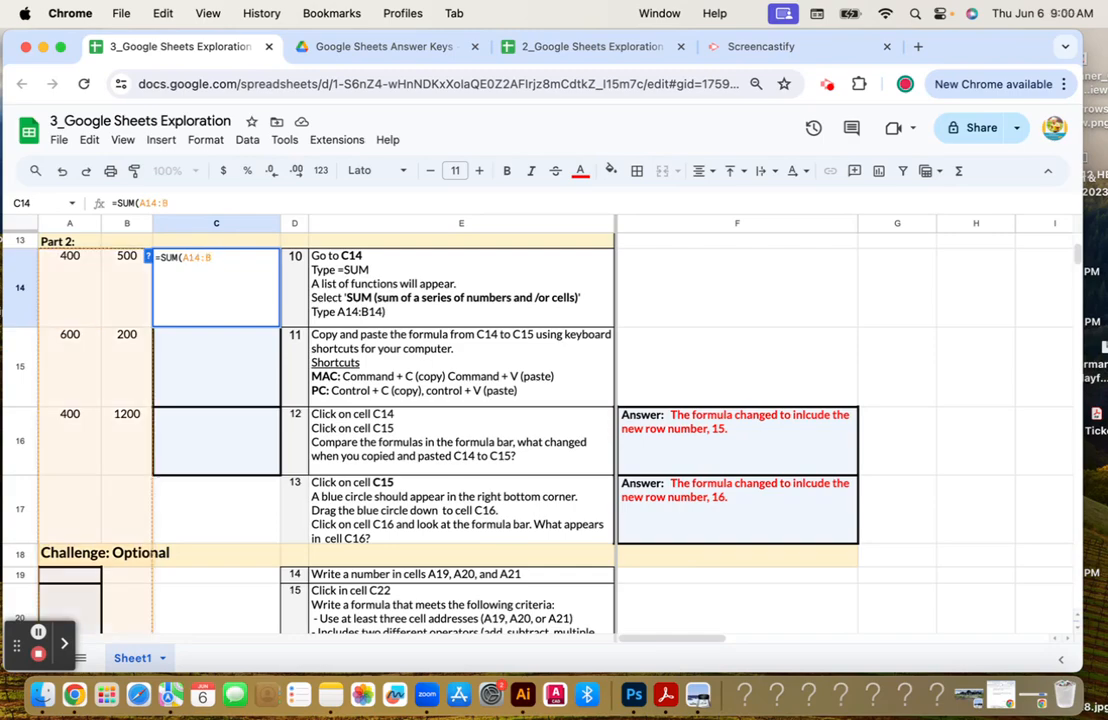
text(14)
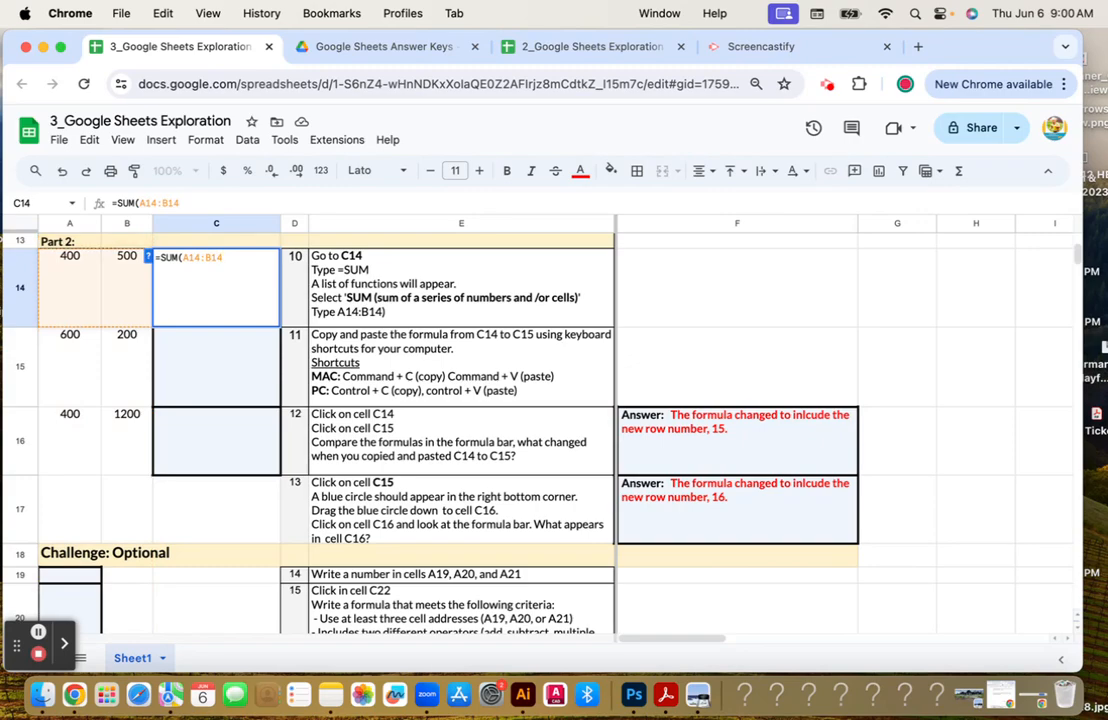
text())
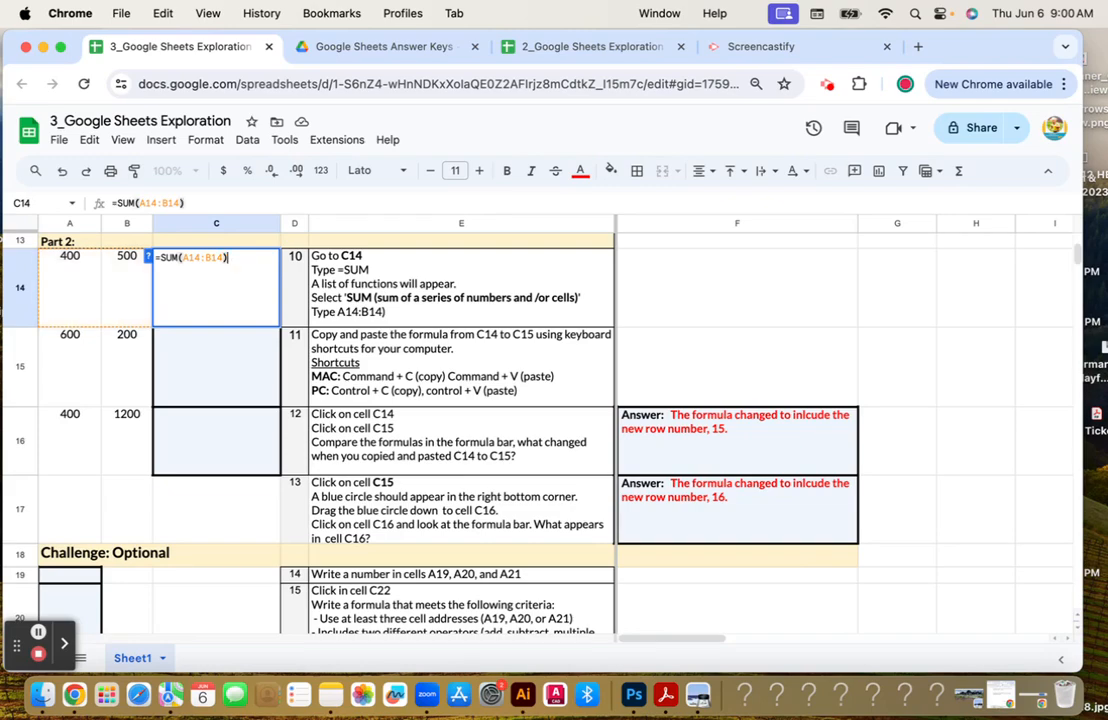
key(Return)
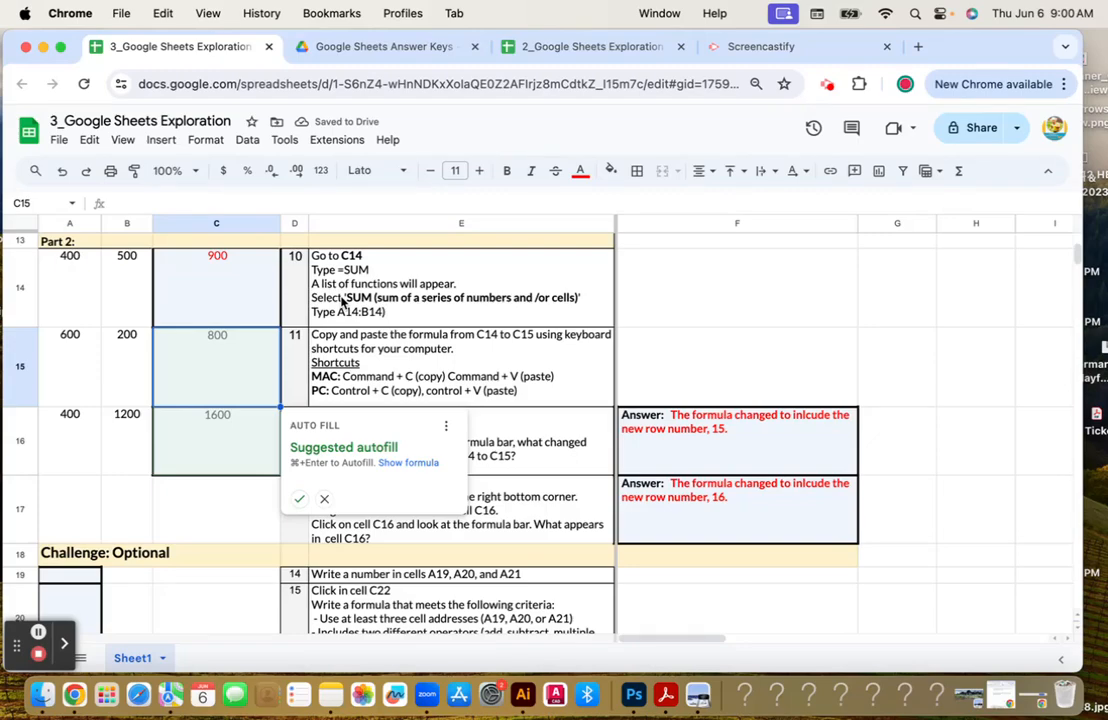
Decline the autofill suggestion and copy C14's SUM formula into C15, giving =SUM(A15:B15) and 800
click(325, 500)
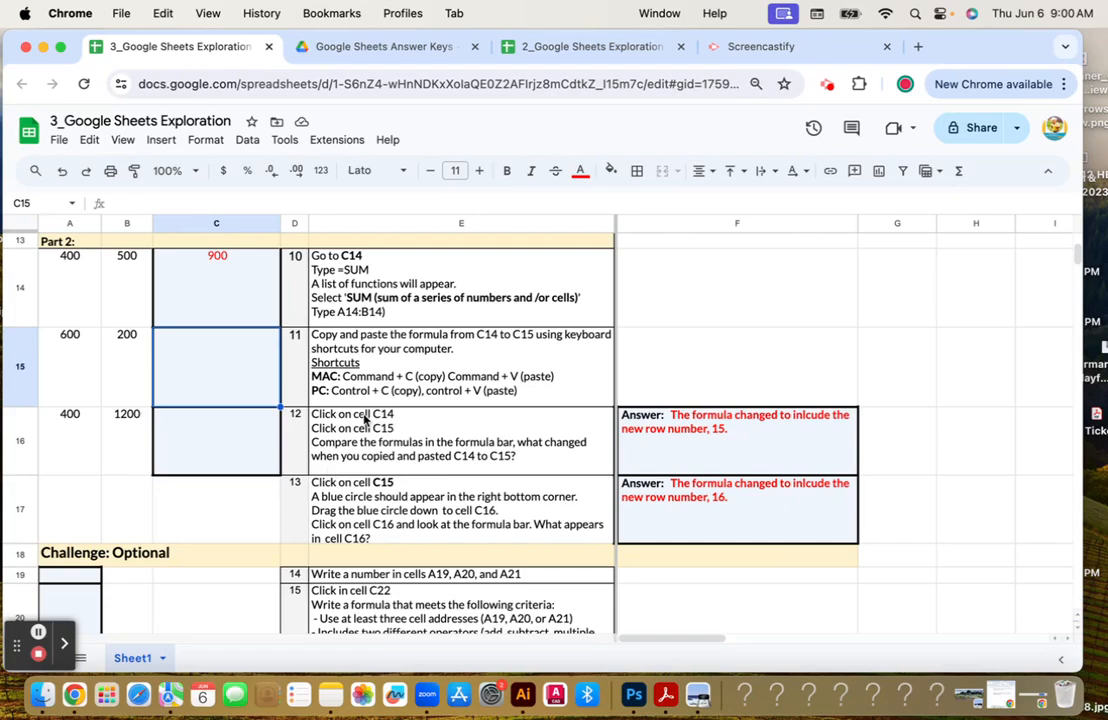
click(238, 302)
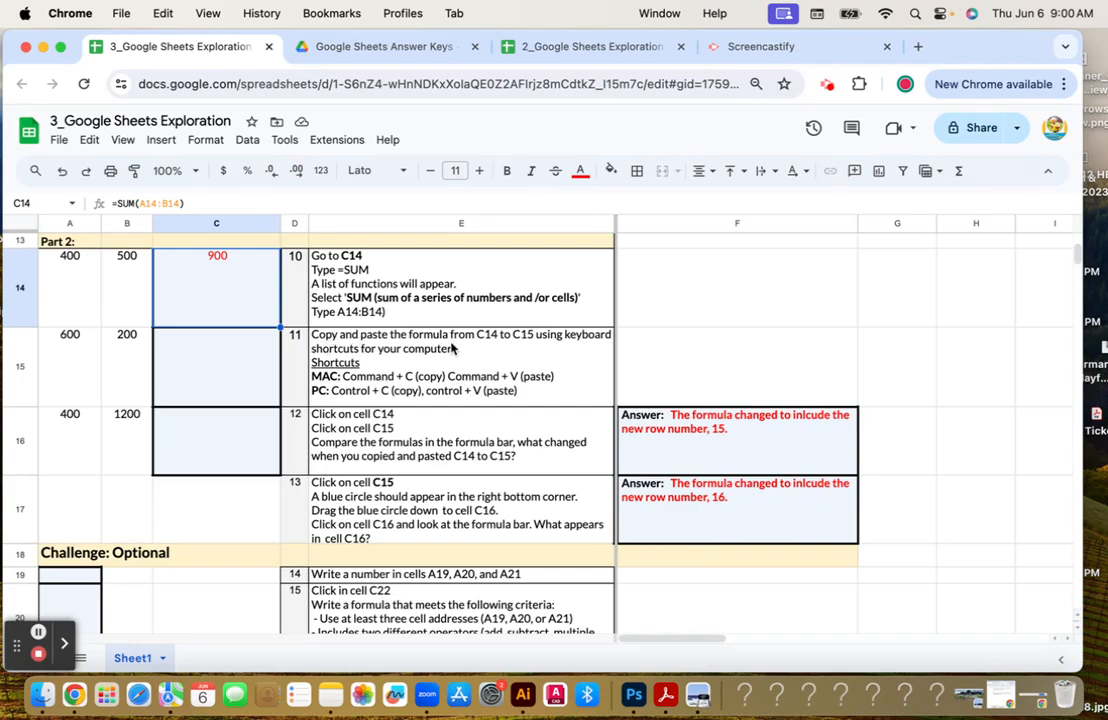
click(244, 304)
key(super+c)
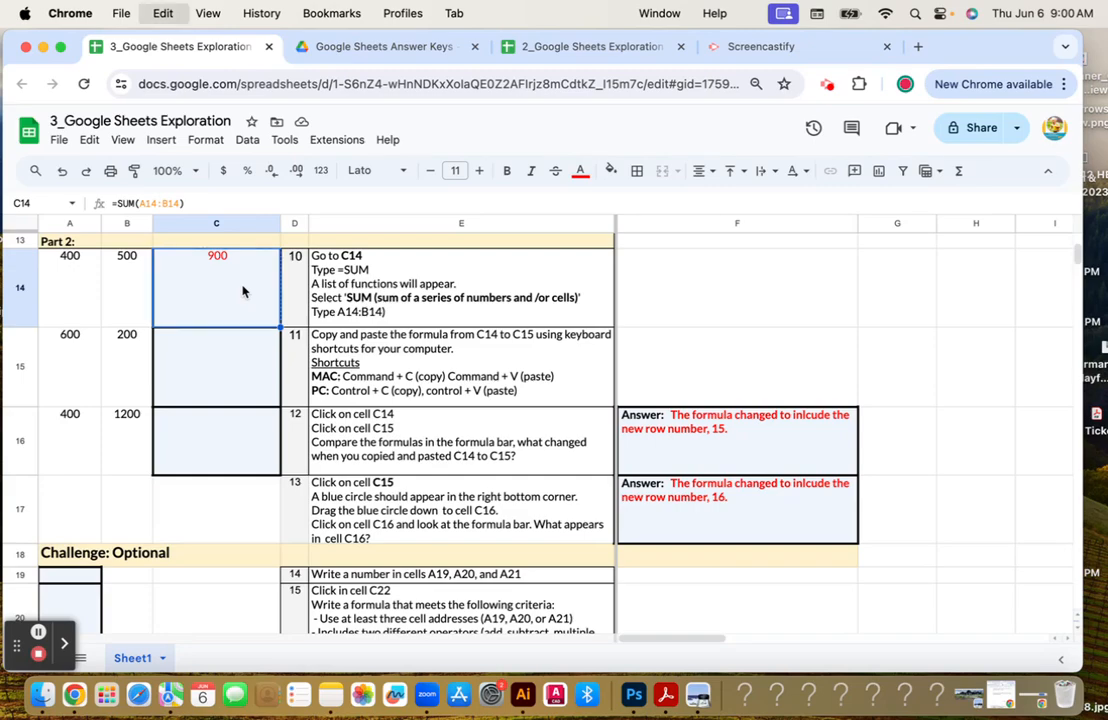
click(247, 358)
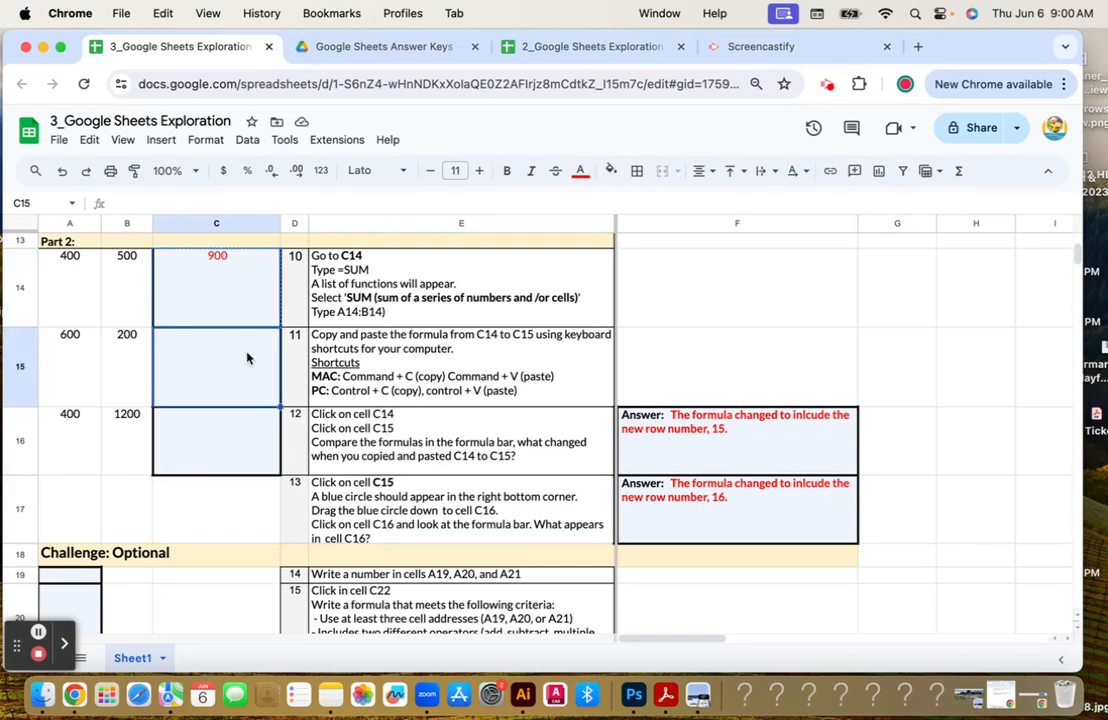
key(super+v)
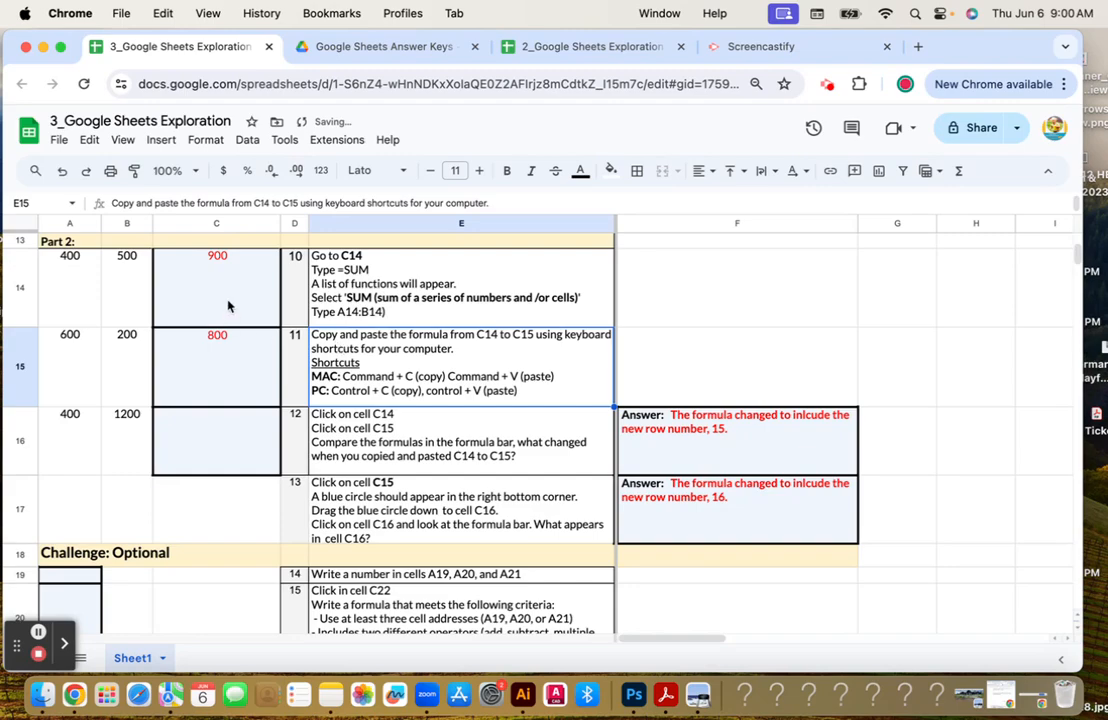
click(200, 266)
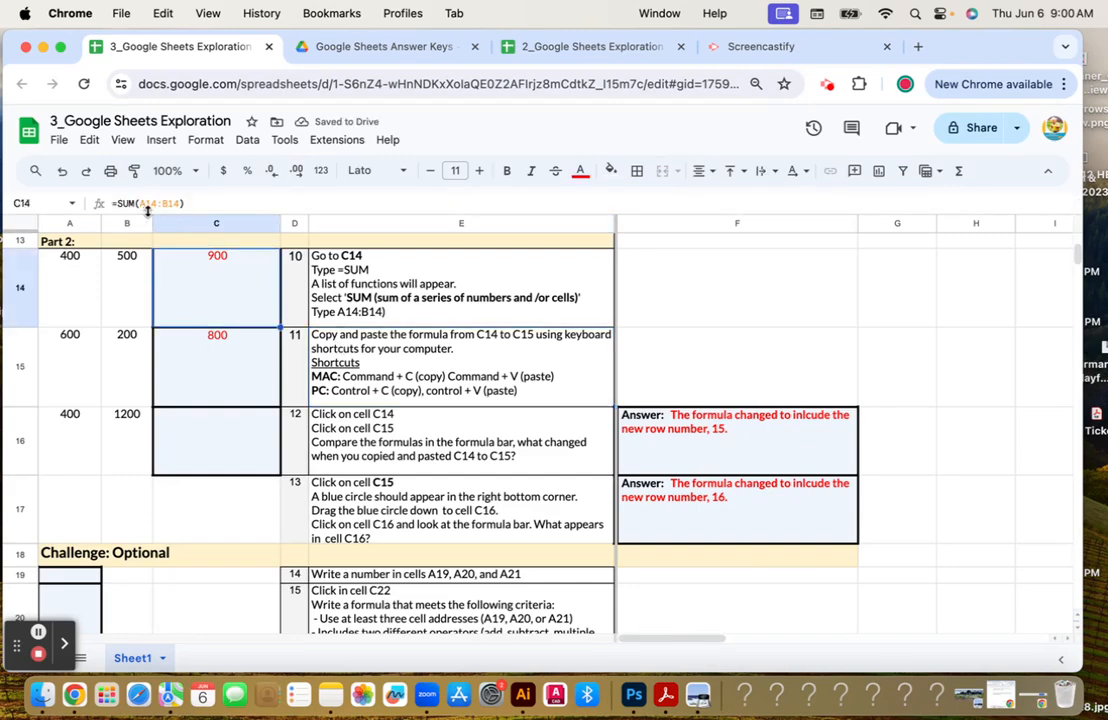
click(205, 366)
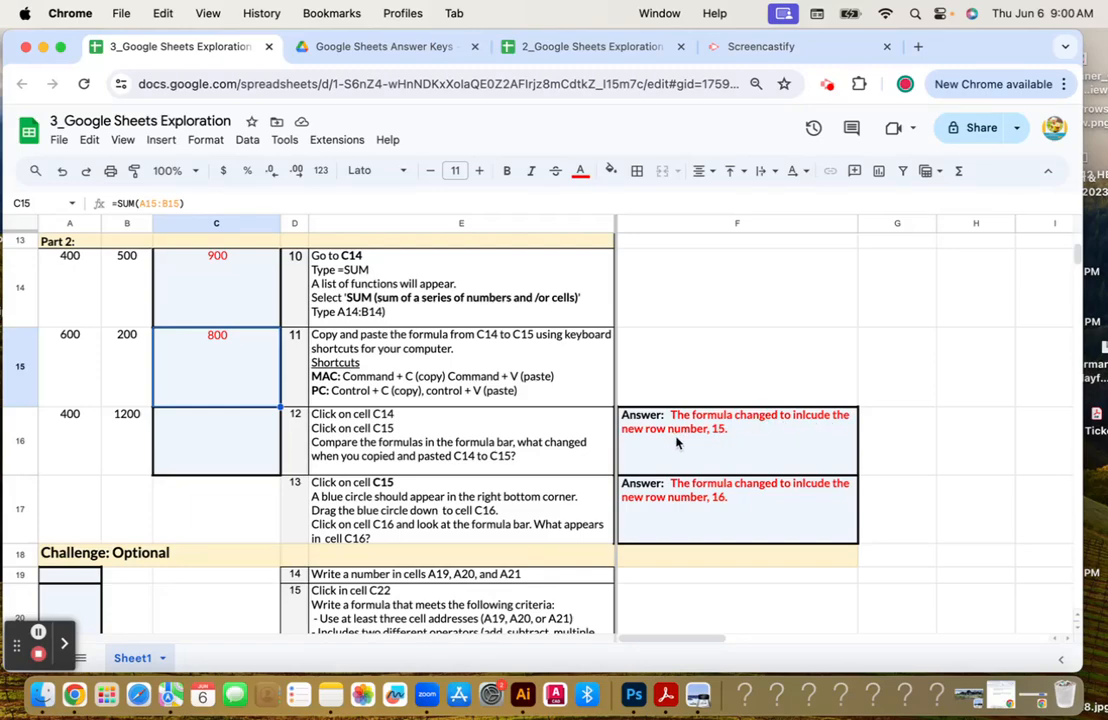
Correct 'inlcude' to 'include' in the step 12 answer in F16
double_click(811, 423)
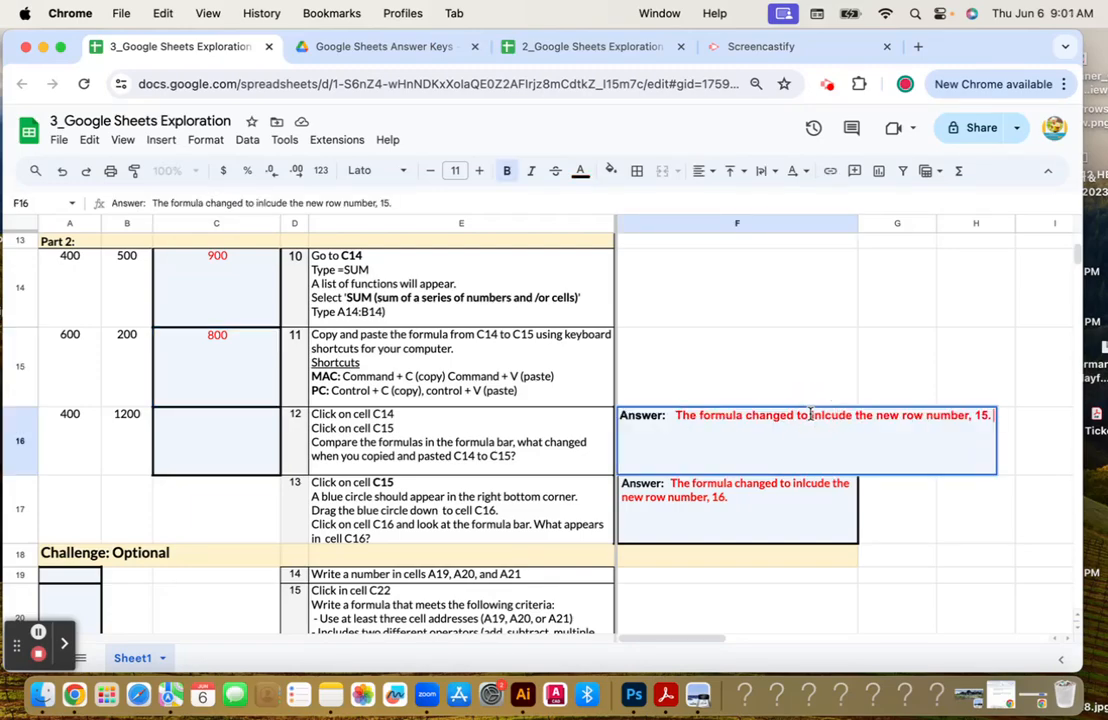
click(829, 416)
key(BackSpace)
key(BackSpace)
text(cl)
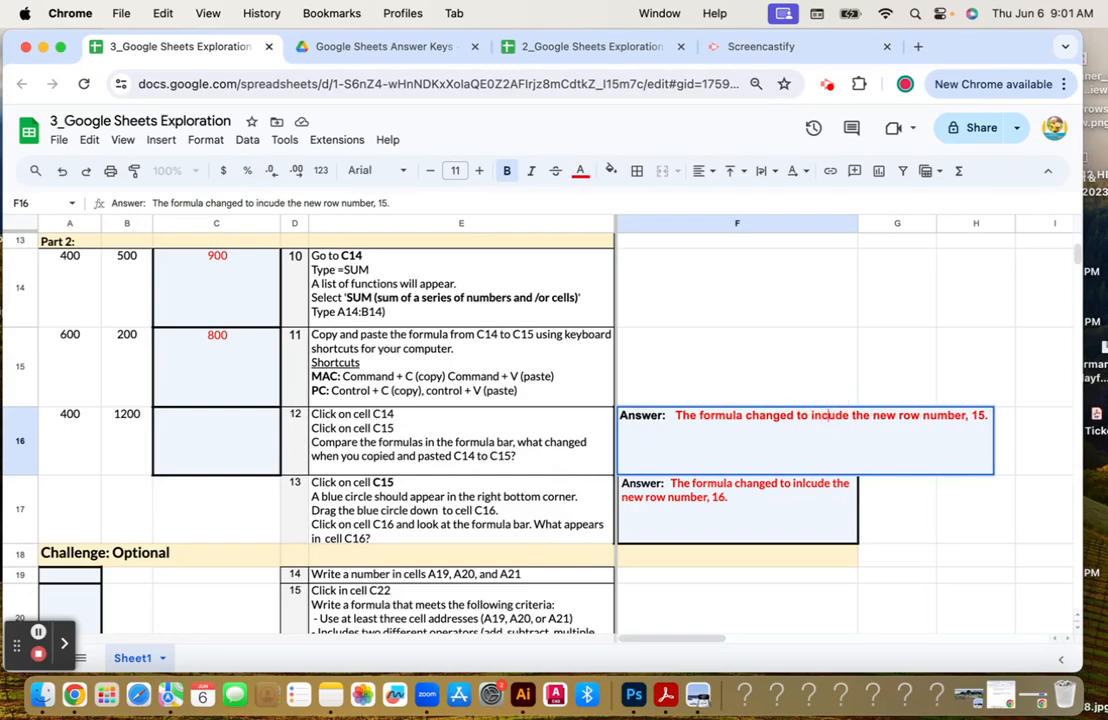
click(761, 497)
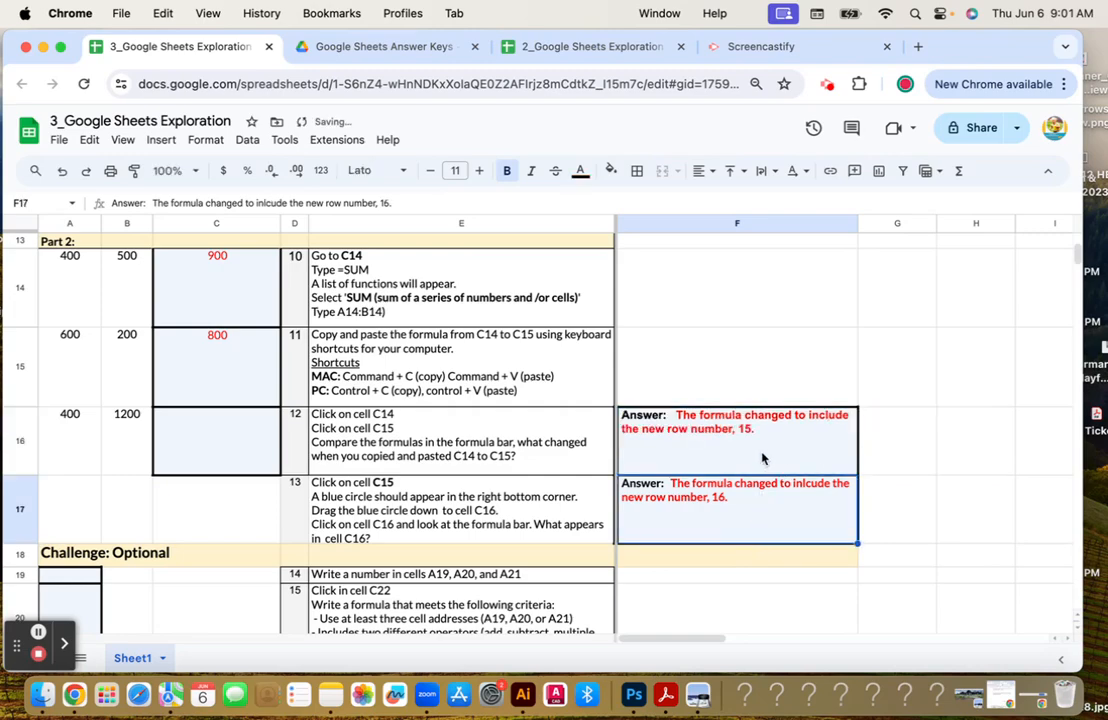
click(204, 357)
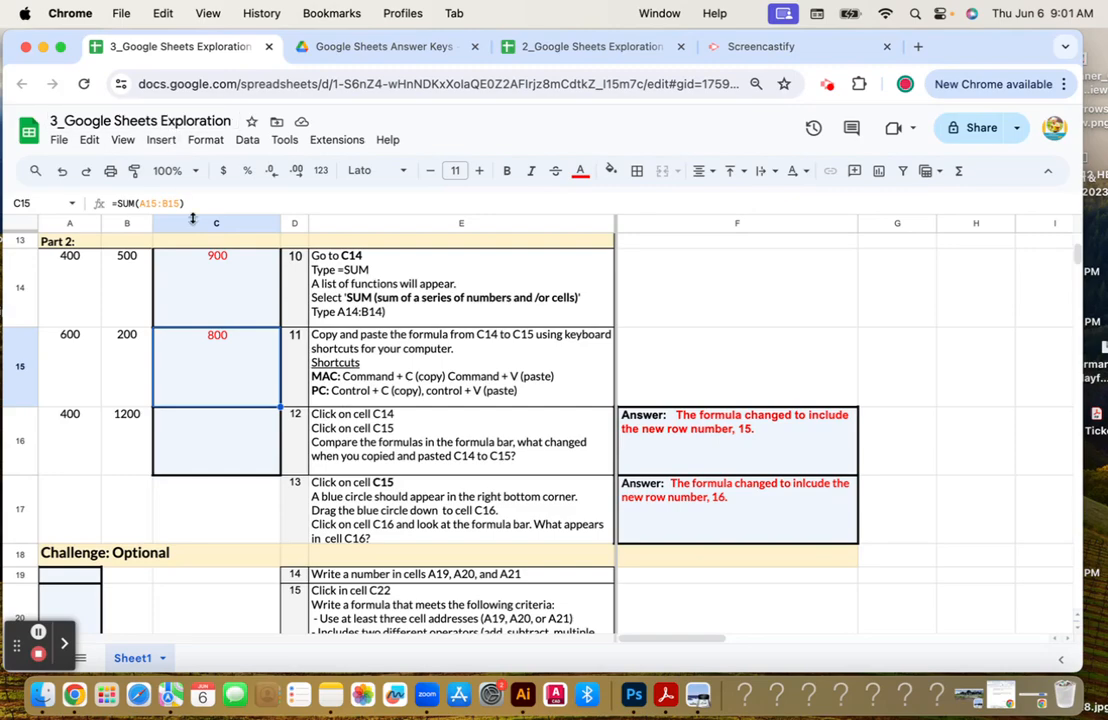
Drag C15's SUM formula down into C16, giving =SUM(A16:B16) and 1600
click(188, 262)
click(85, 142)
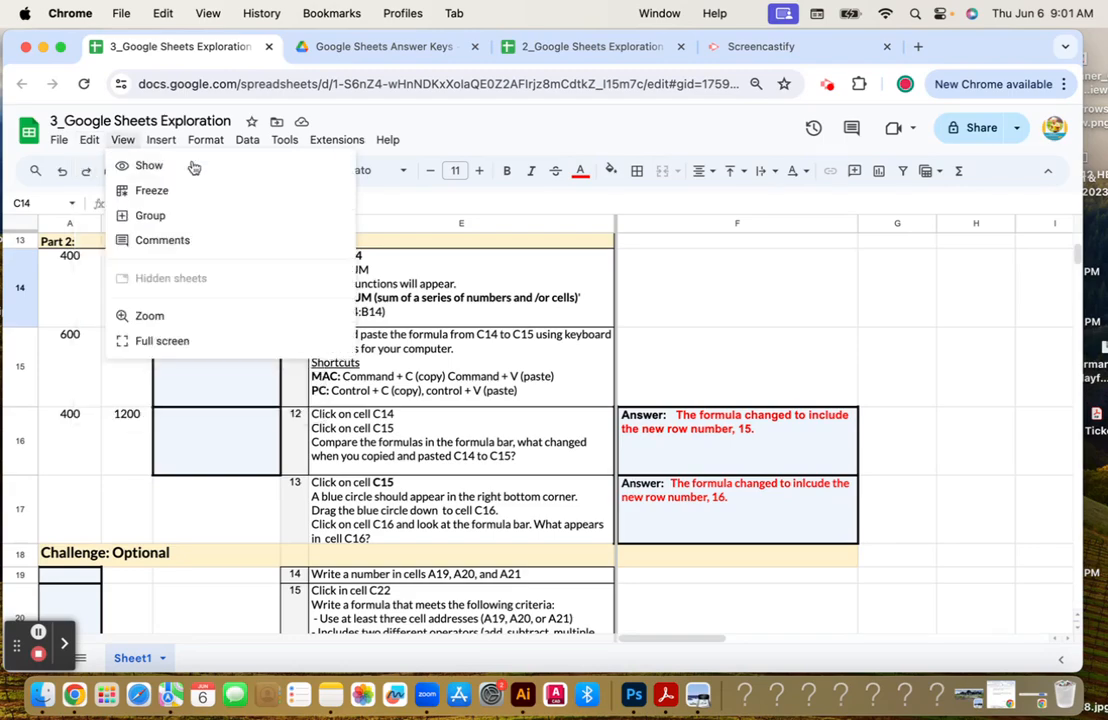
click(343, 279)
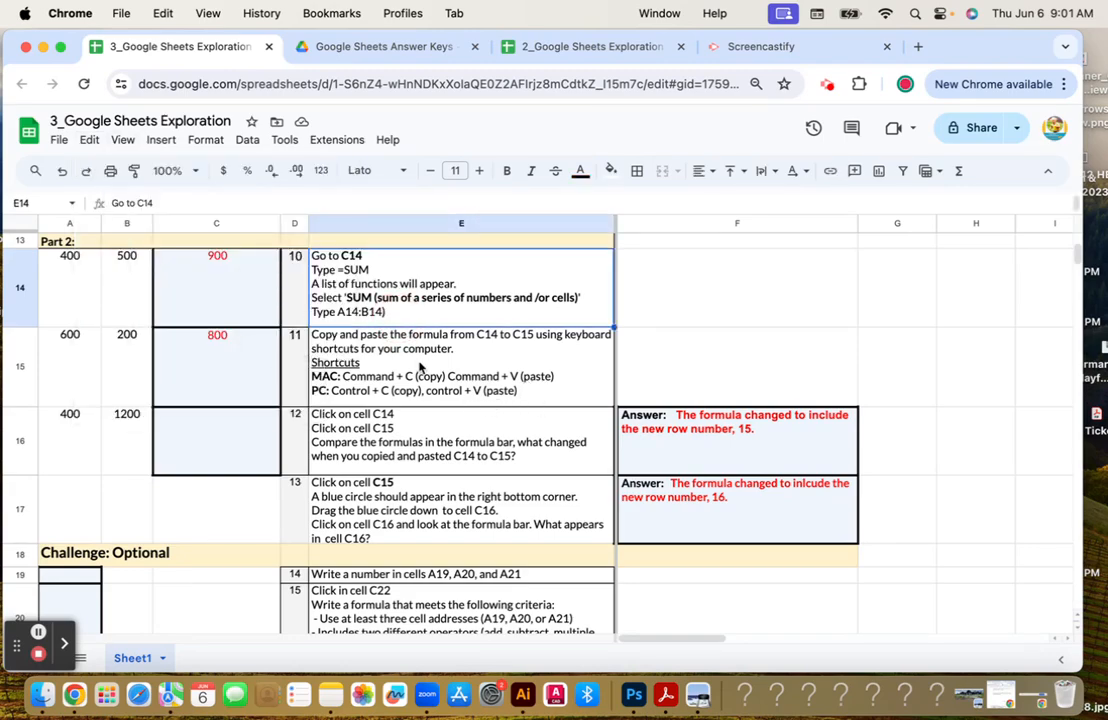
click(220, 338)
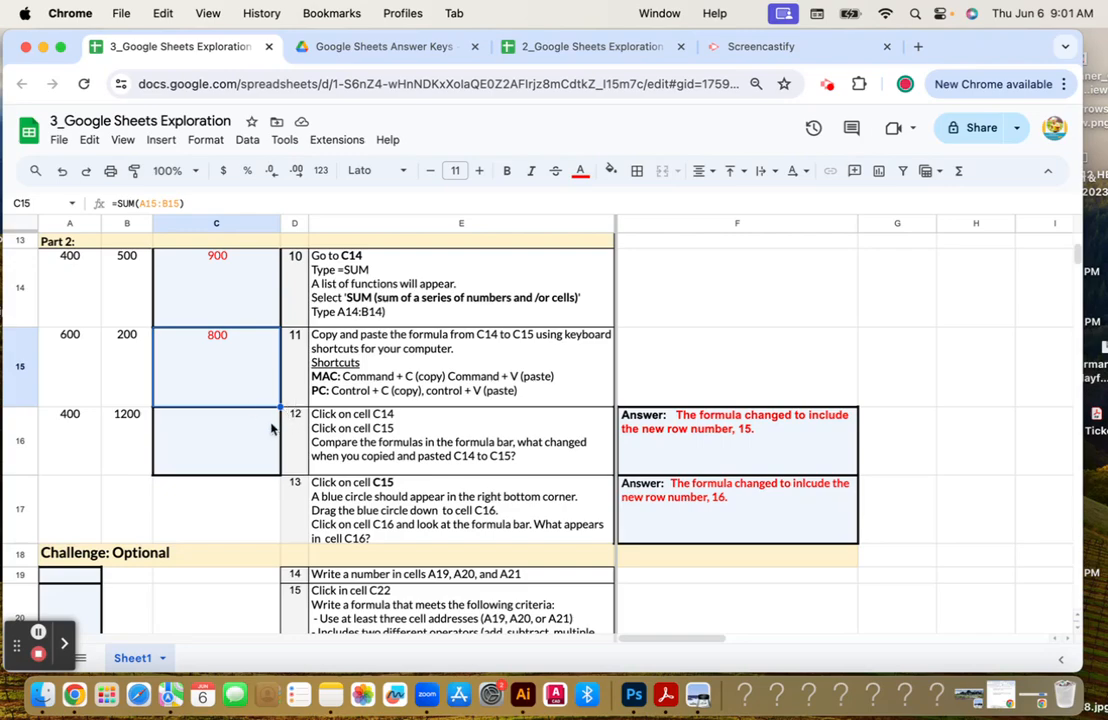
drag(280, 408, 270, 458)
click(203, 448)
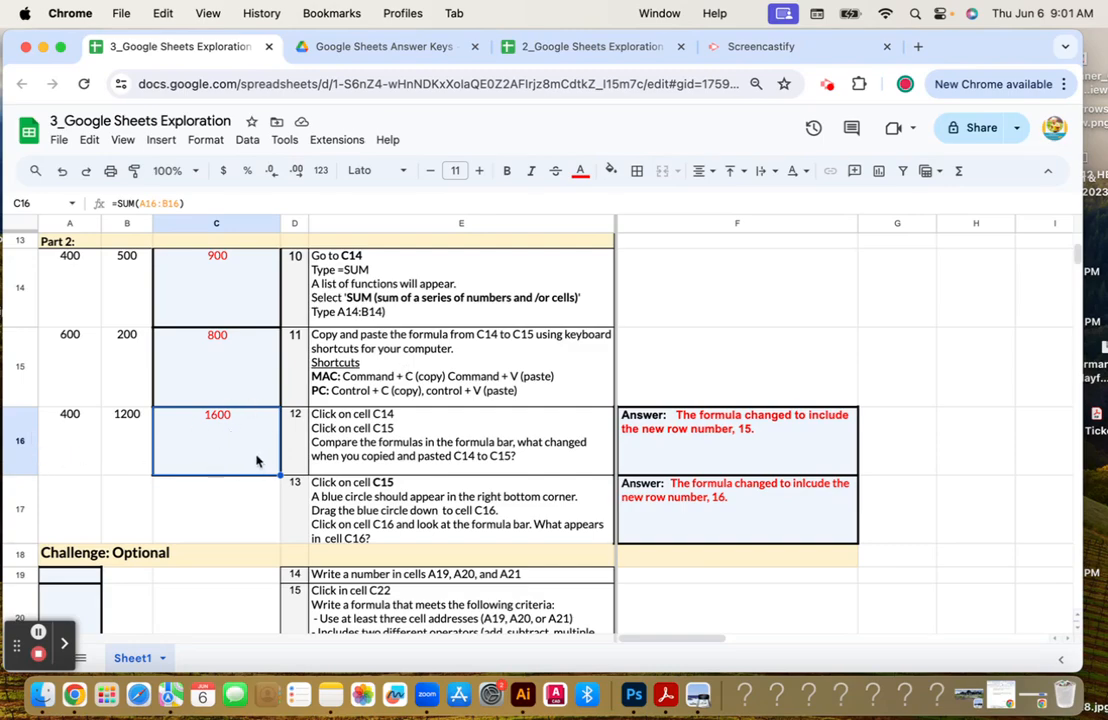
Enter 80 in A19, 990 in A20 and 56 in A21
scroll(370, 530, down, 1)
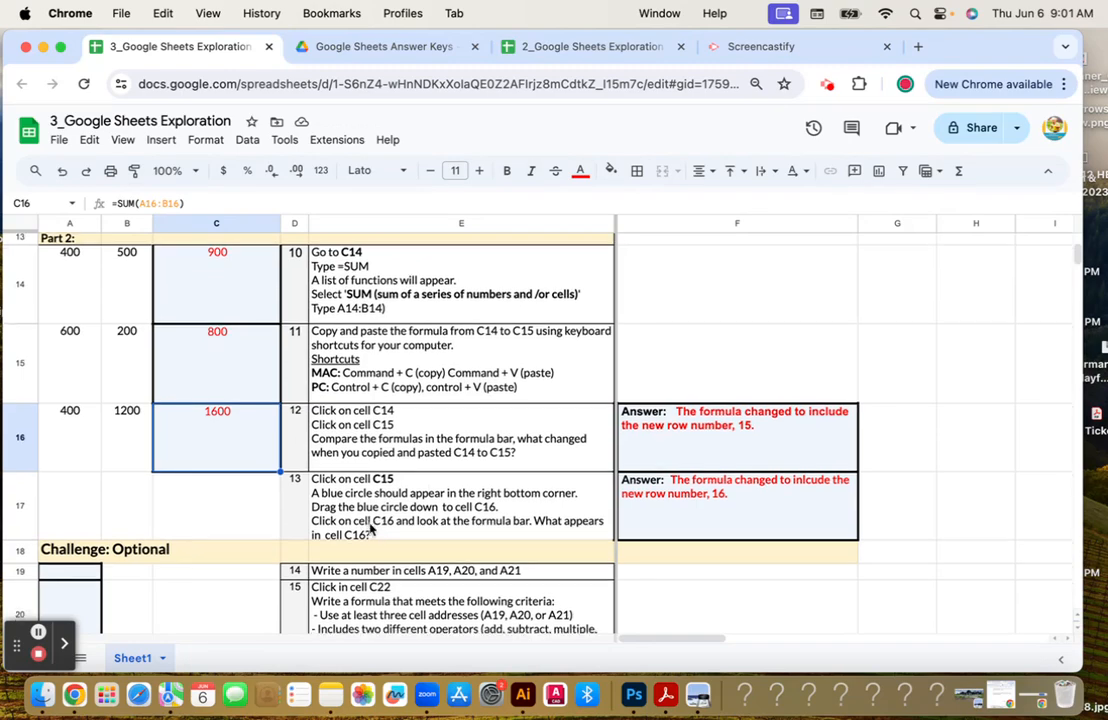
scroll(370, 530, down, 3)
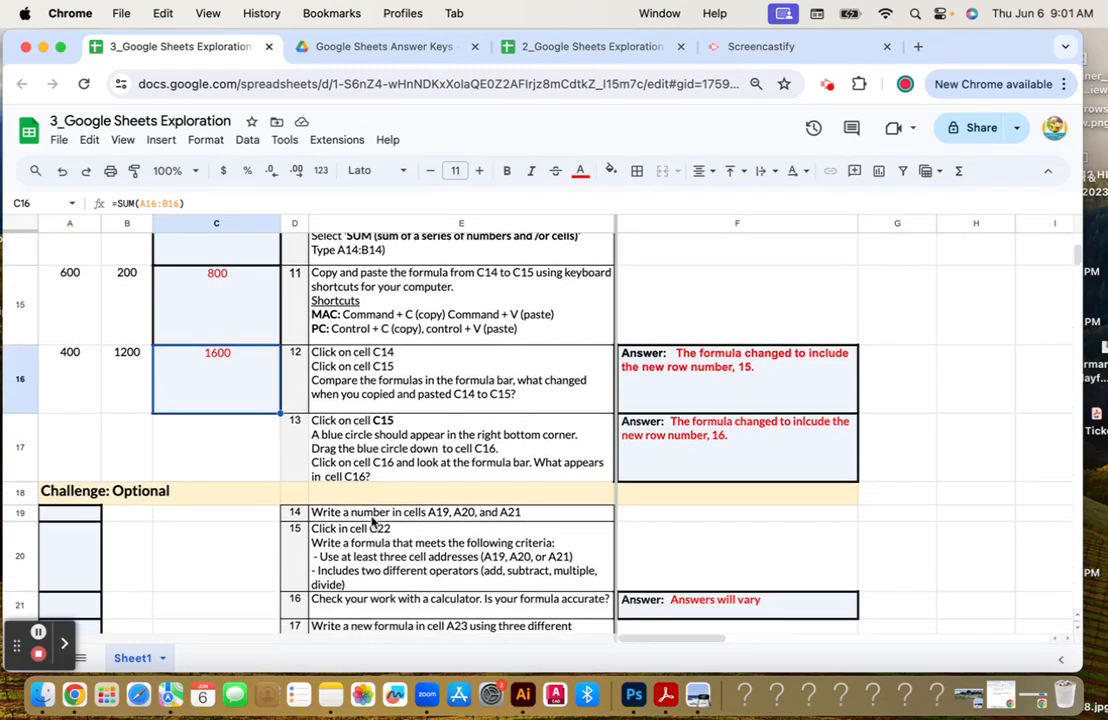
scroll(372, 521, down, 5)
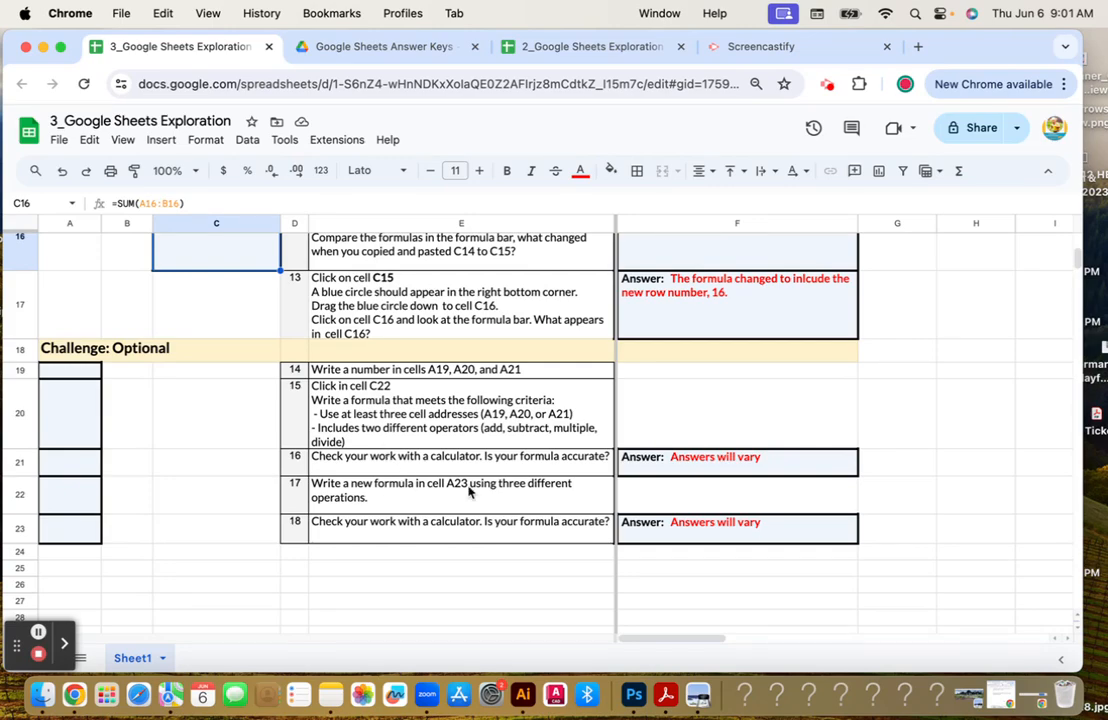
scroll(500, 486, up, 5)
scroll(495, 494, down, 5)
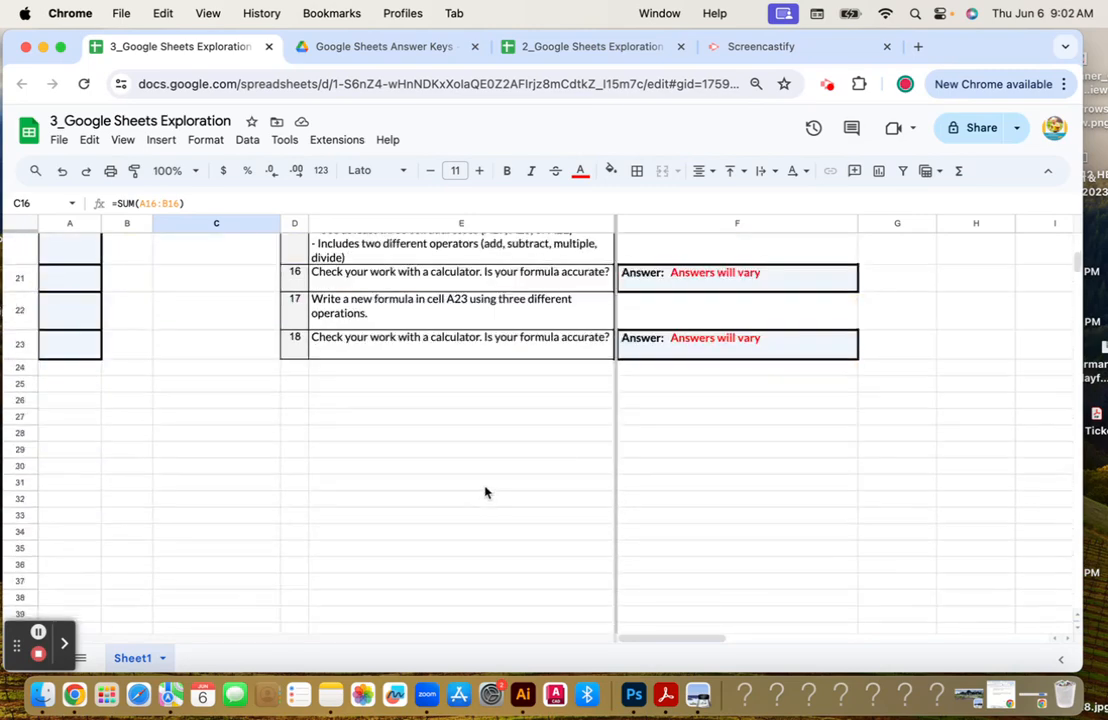
scroll(400, 440, up, 6)
scroll(260, 390, down, 2)
scroll(290, 414, down, 1)
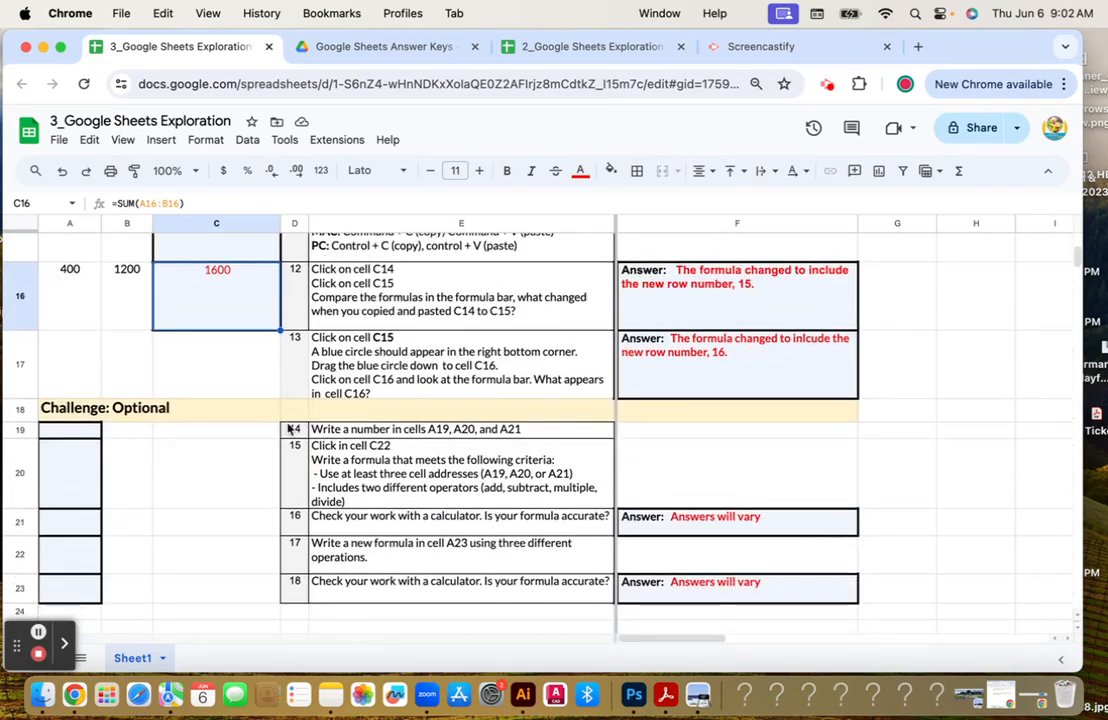
click(70, 432)
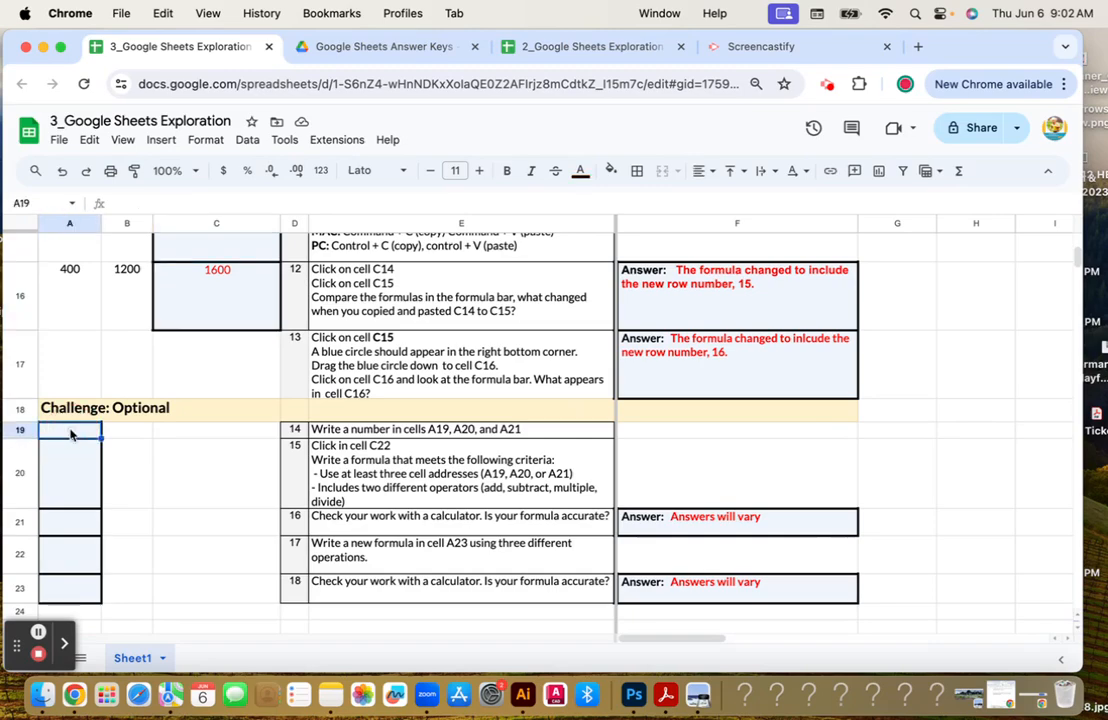
text(80)
click(53, 466)
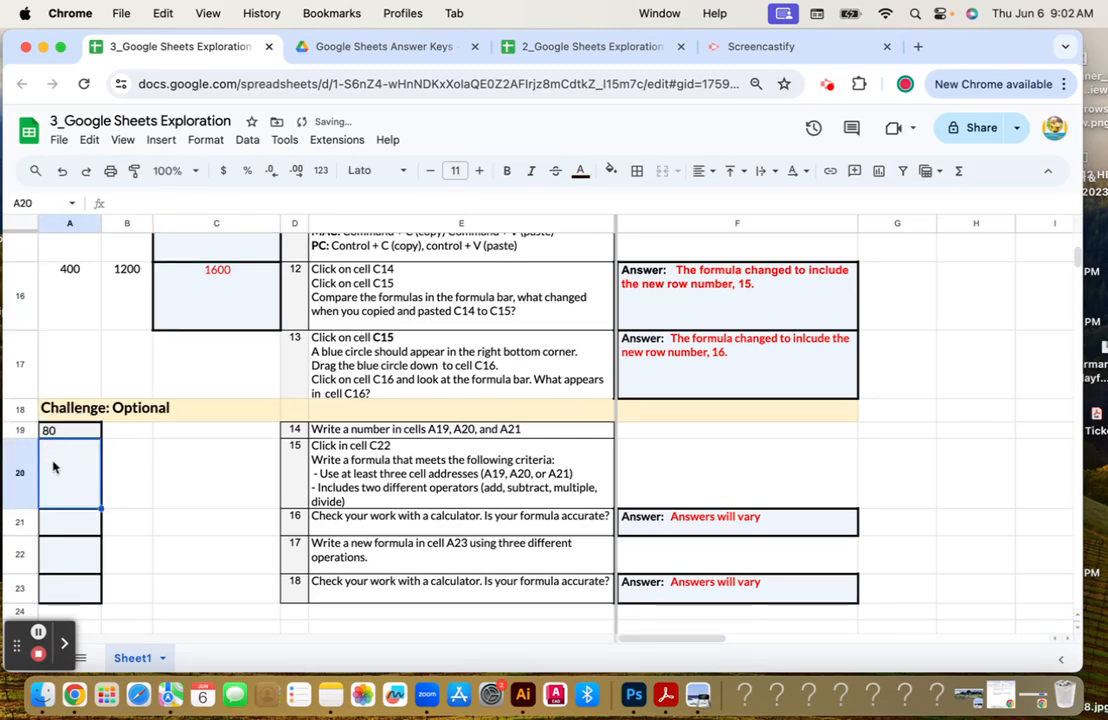
text(990)
click(65, 527)
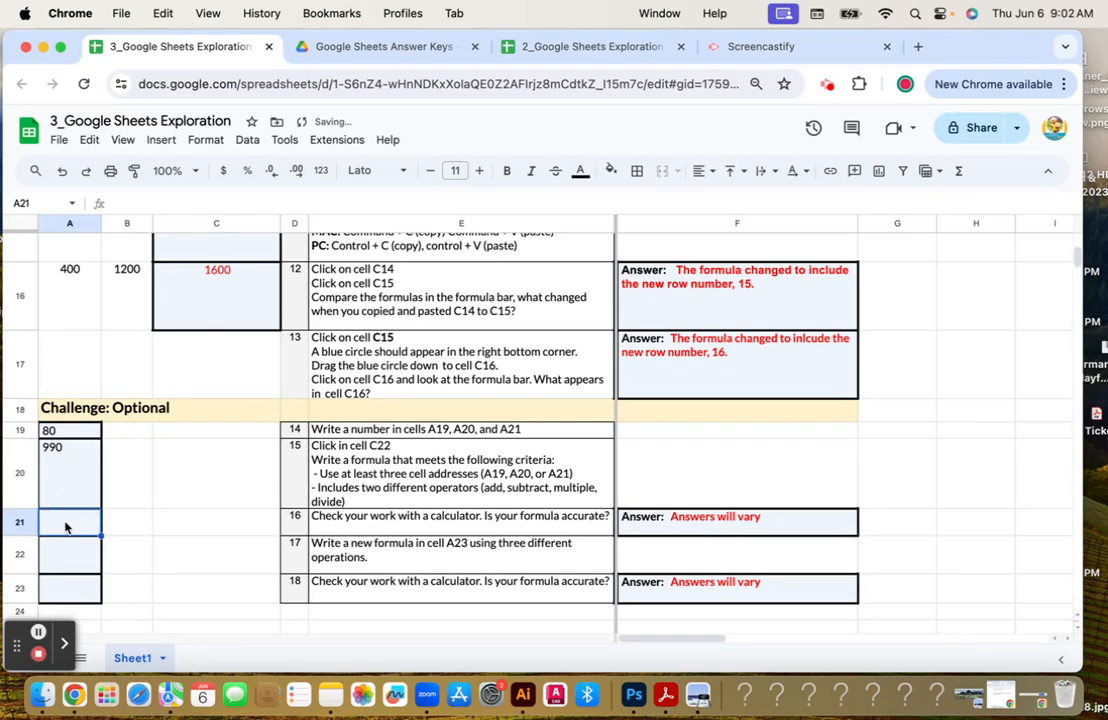
text(56)
click(81, 557)
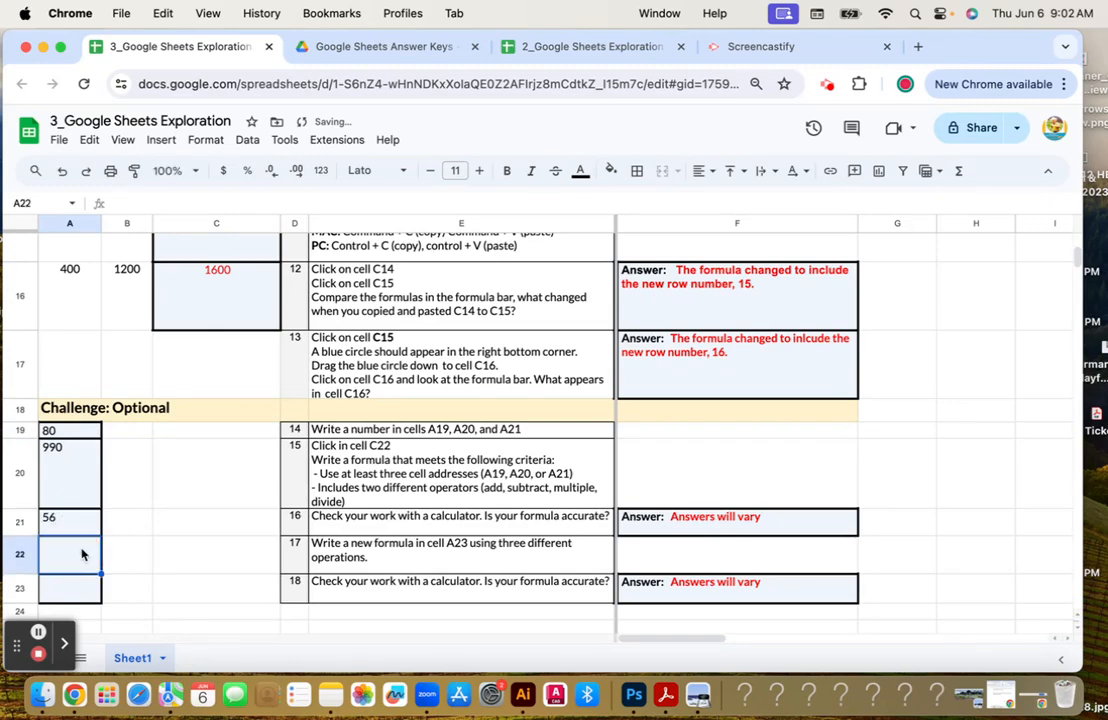
scroll(208, 556, down, 1)
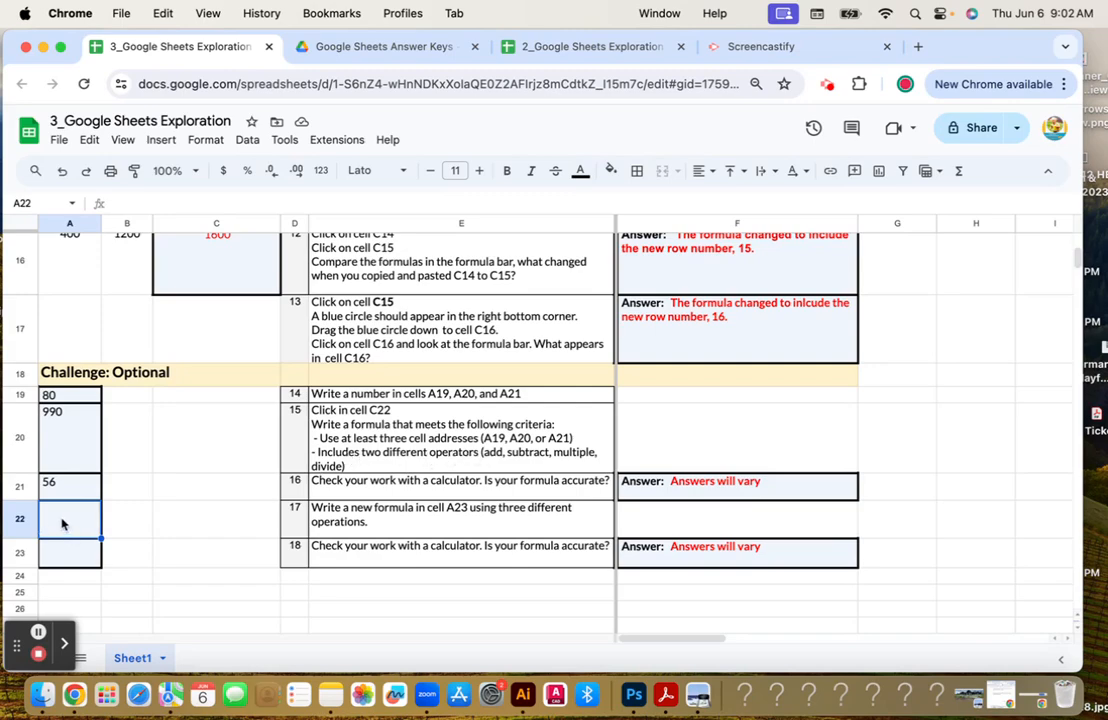
Build =A19+A20/A21 in A22 by referencing the cells, giving 98
text(=)
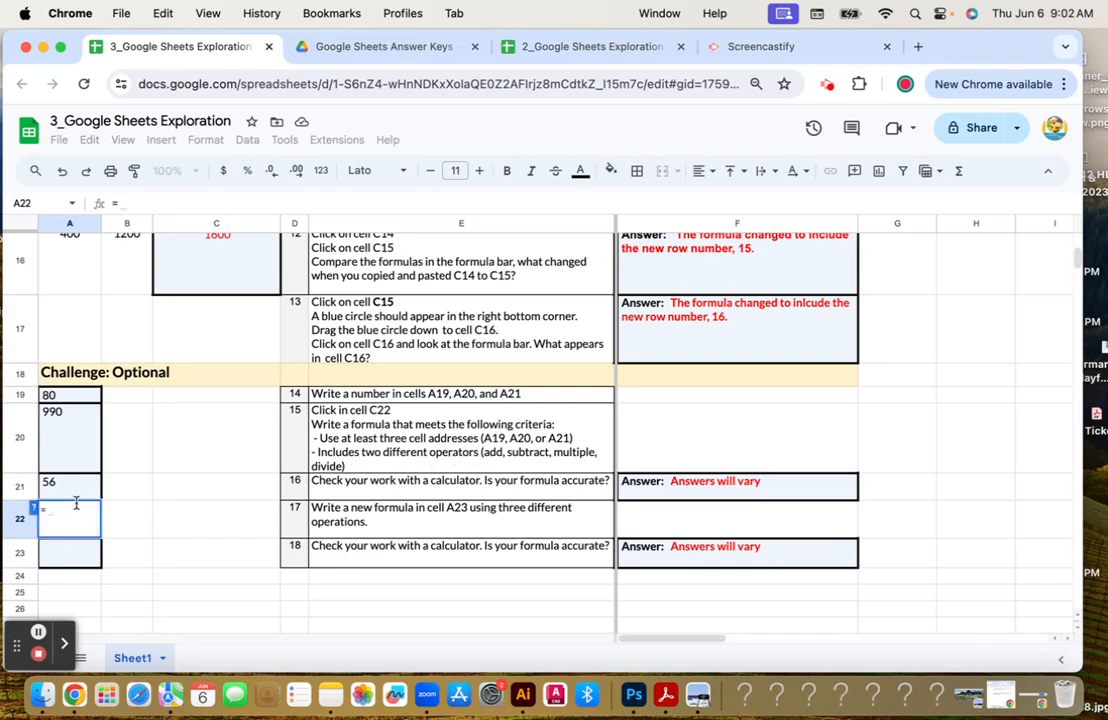
click(68, 393)
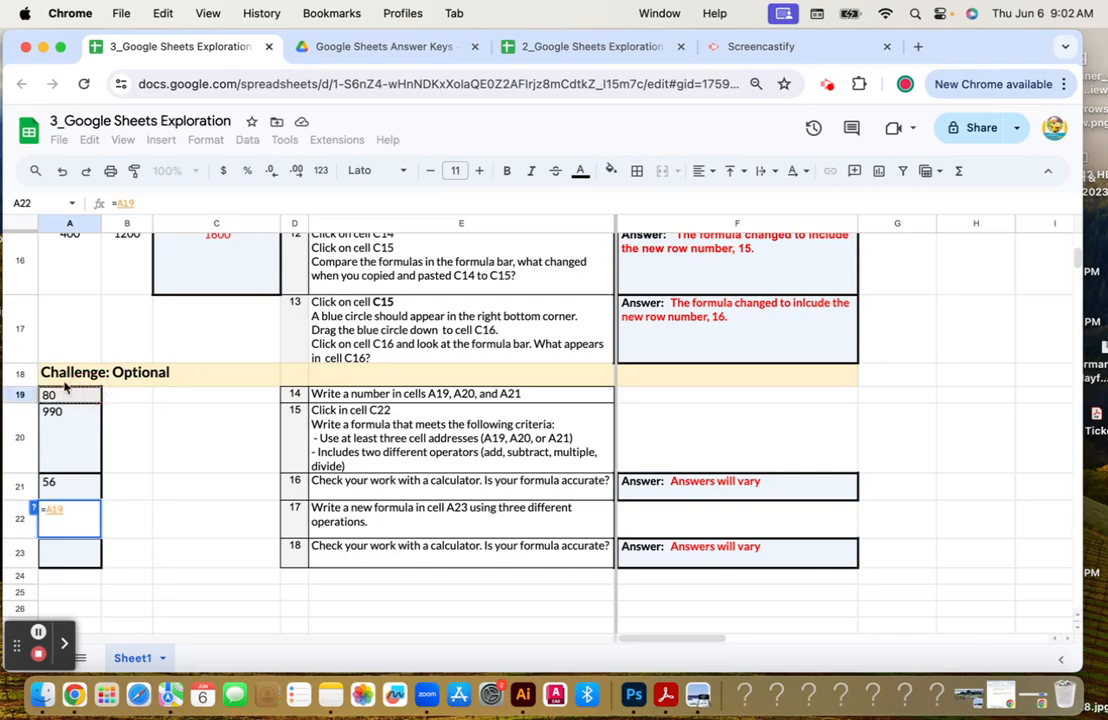
text(+)
click(61, 440)
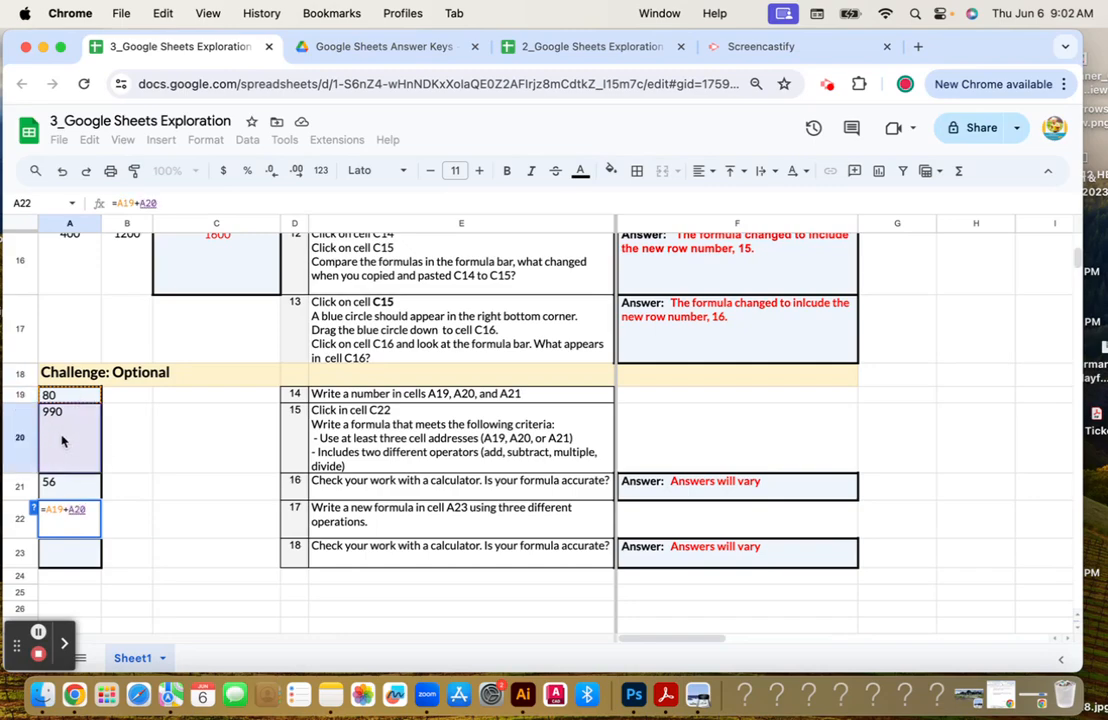
text(/)
click(89, 482)
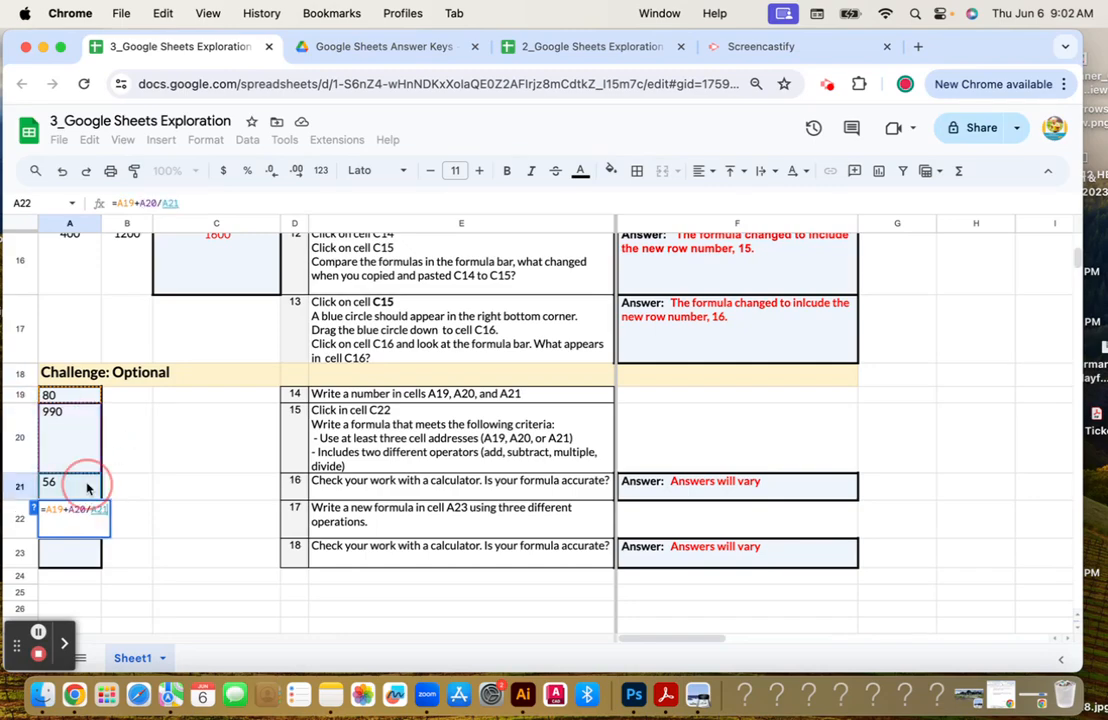
key(Return)
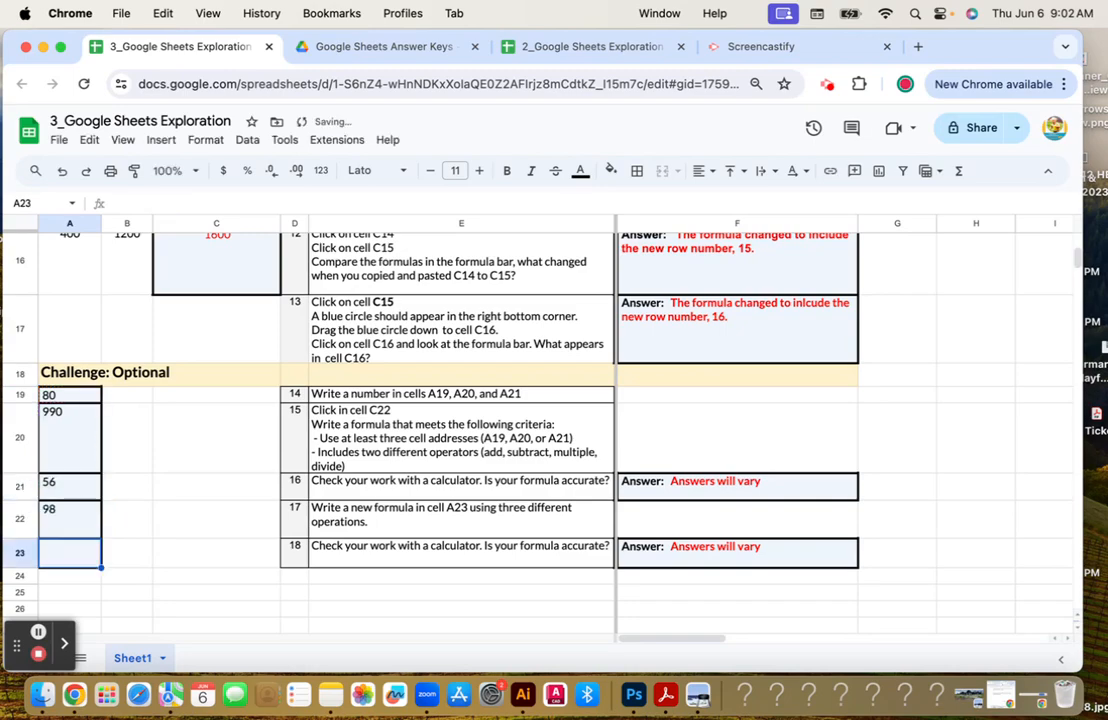
click(67, 521)
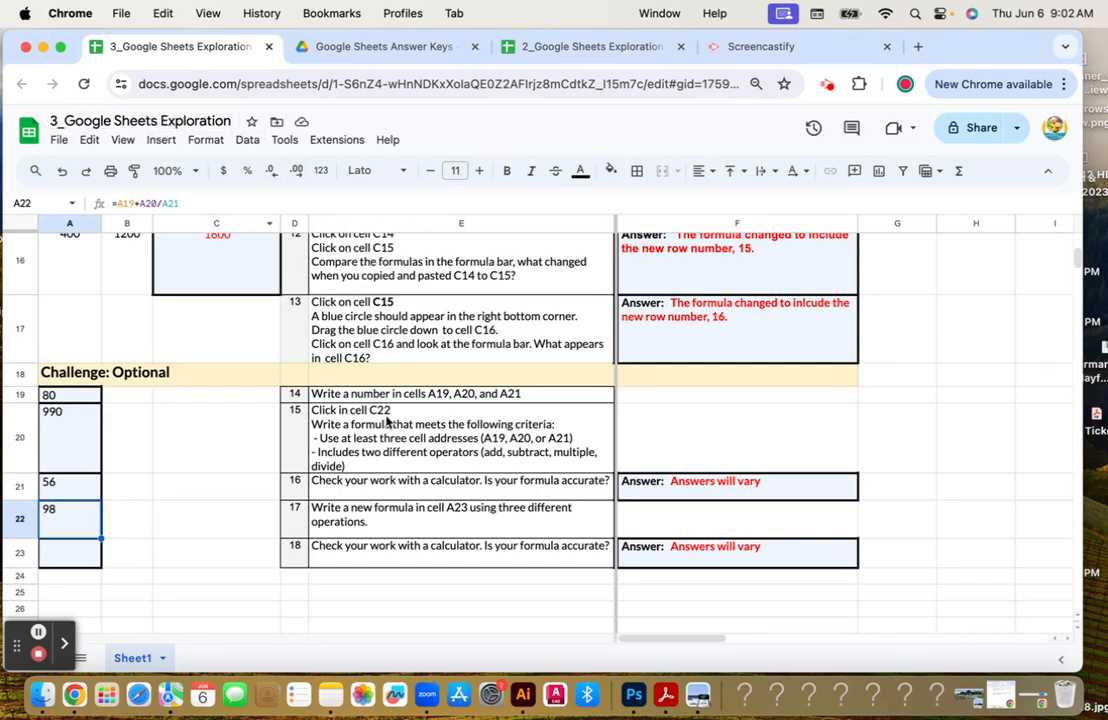
Switch the sheet to View > Show > Formulas so C3–C5 read =700-400, =A3-B3, =A3+B3
scroll(388, 422, up, 10)
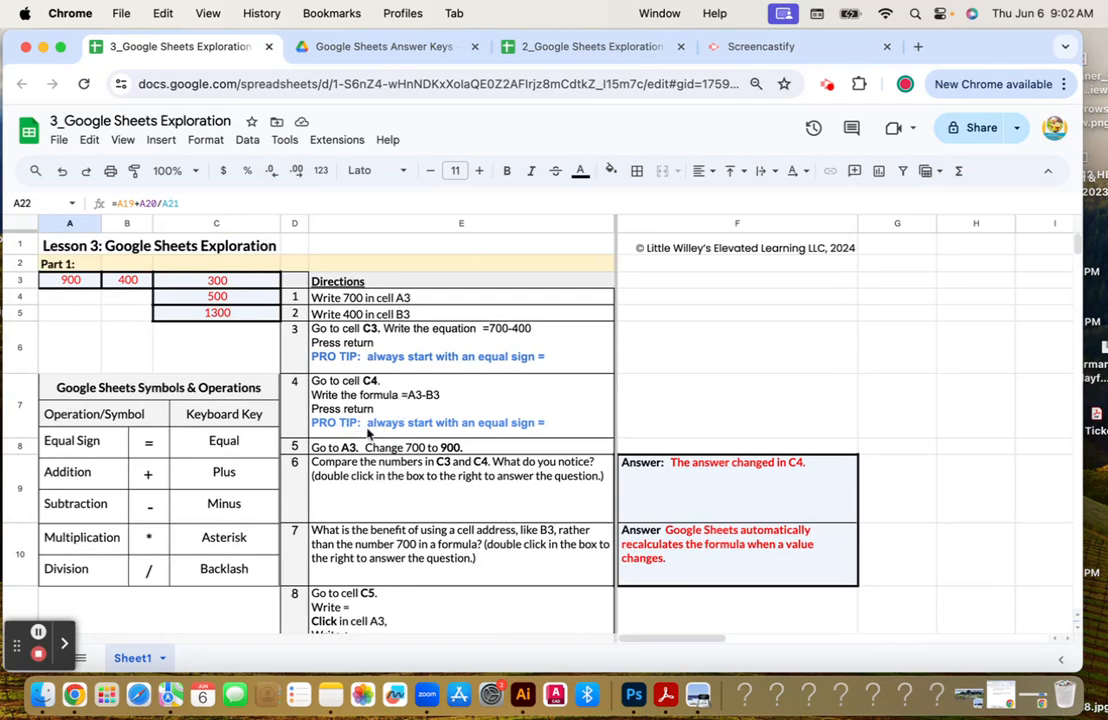
click(123, 140)
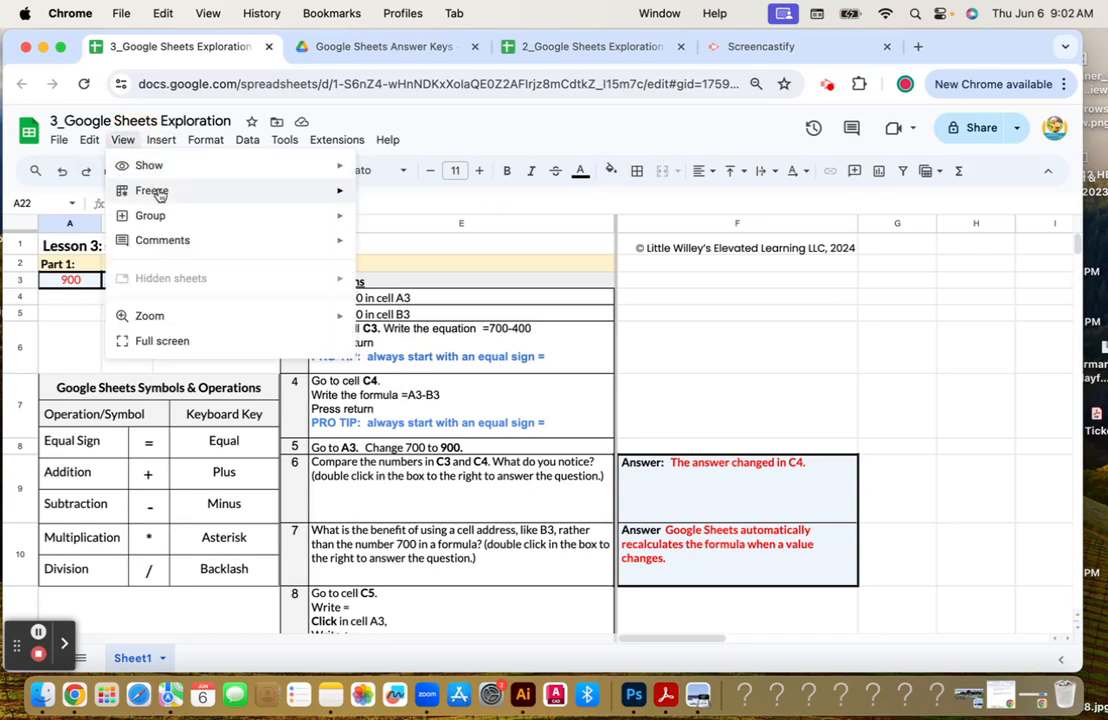
mouse_move(158, 167)
click(428, 221)
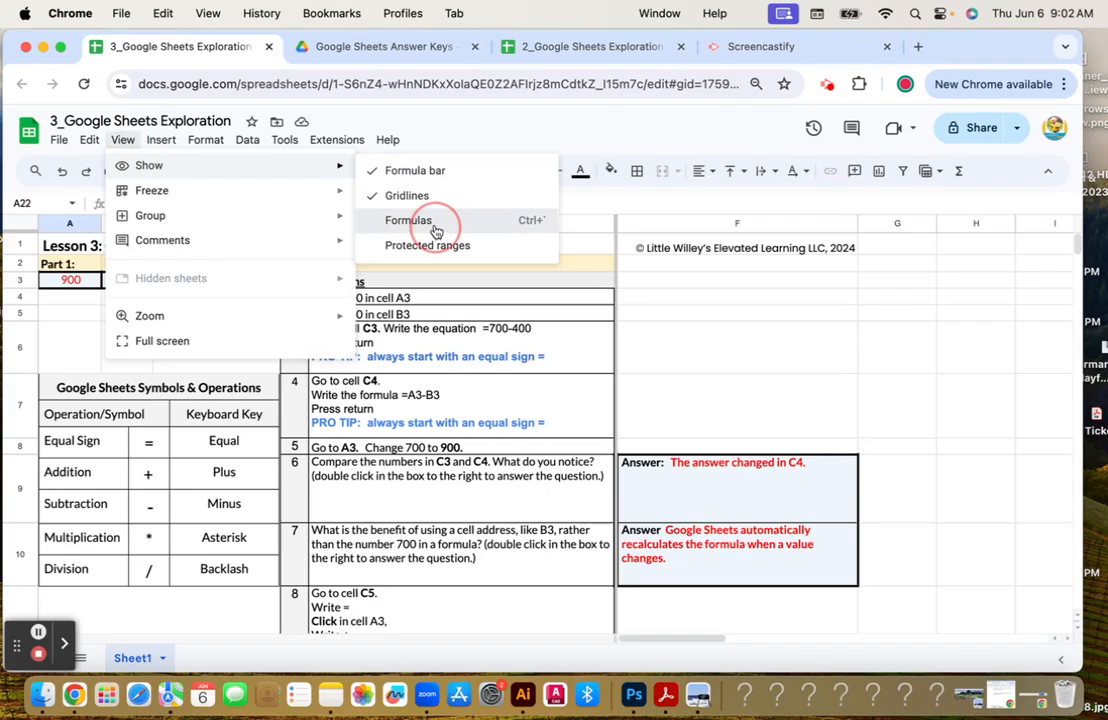
scroll(248, 330, down, 1)
scroll(248, 330, down, 2)
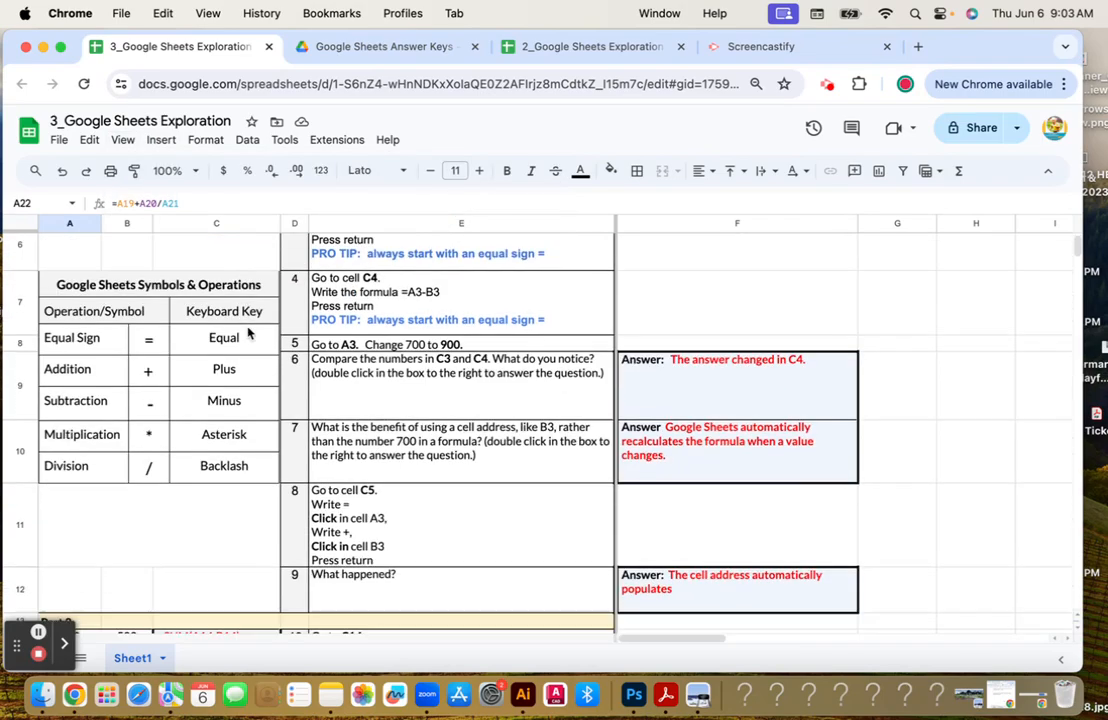
scroll(284, 329, up, 3)
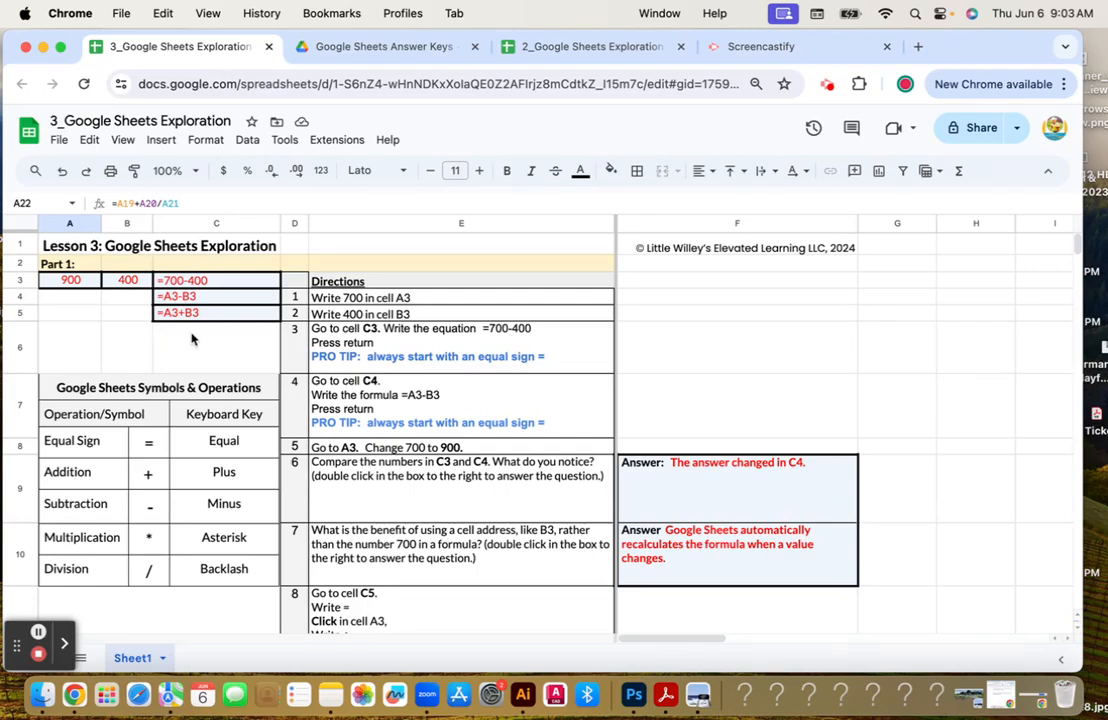
scroll(160, 250, down, 3)
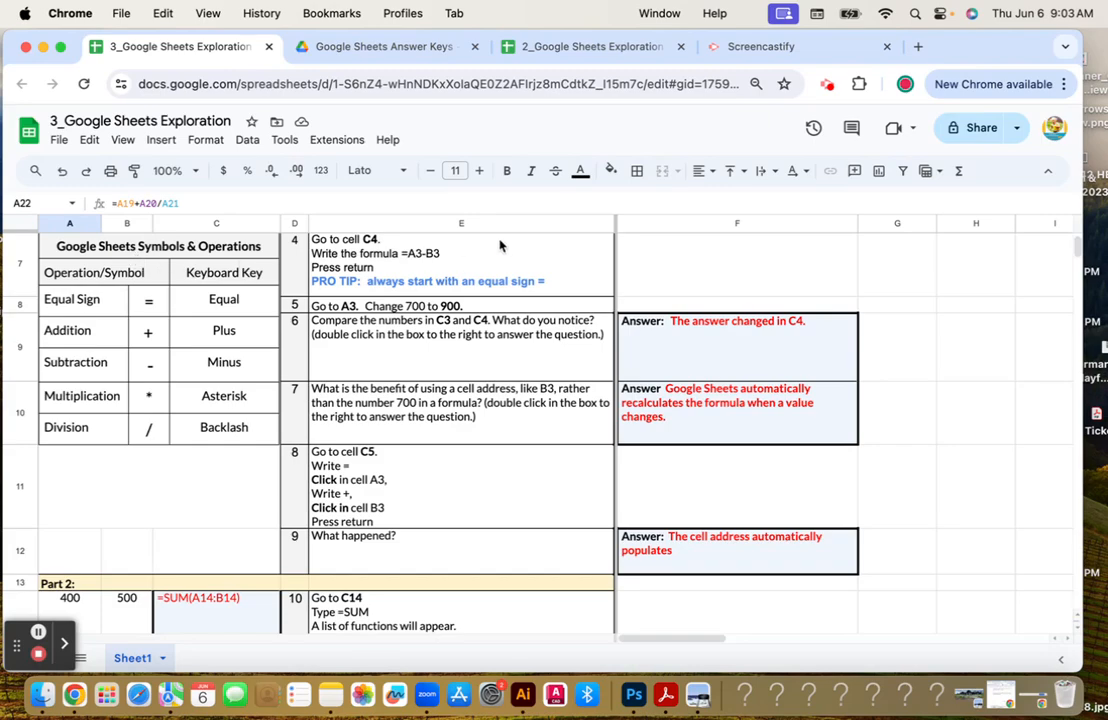
scroll(350, 360, up, 3)
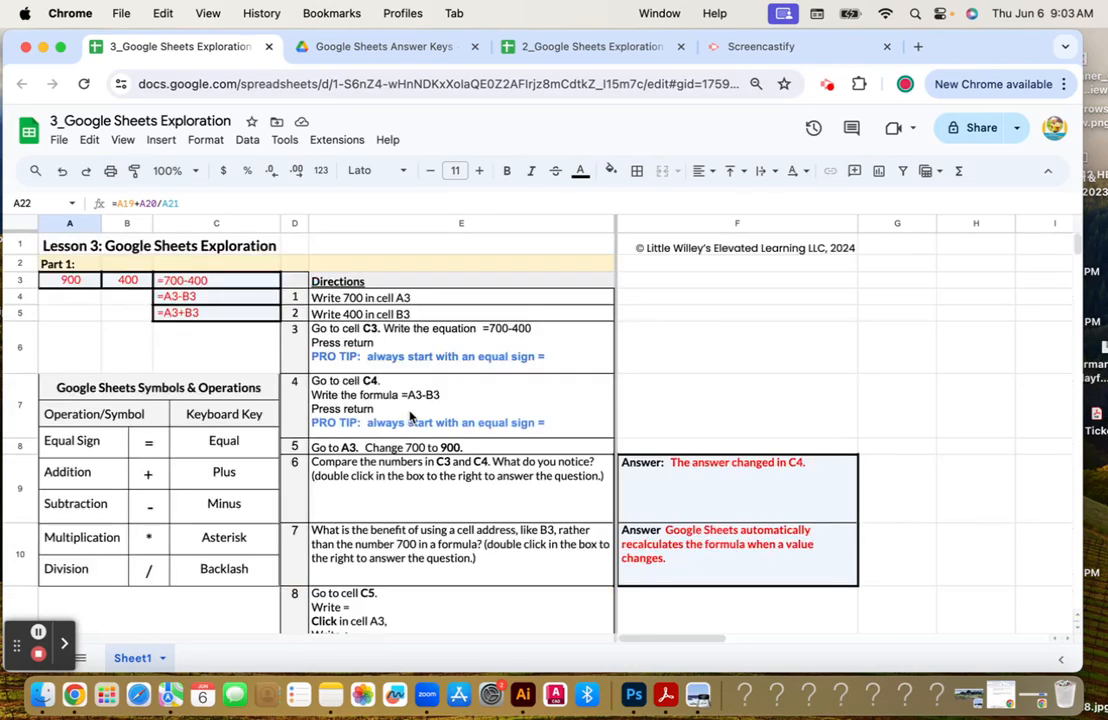